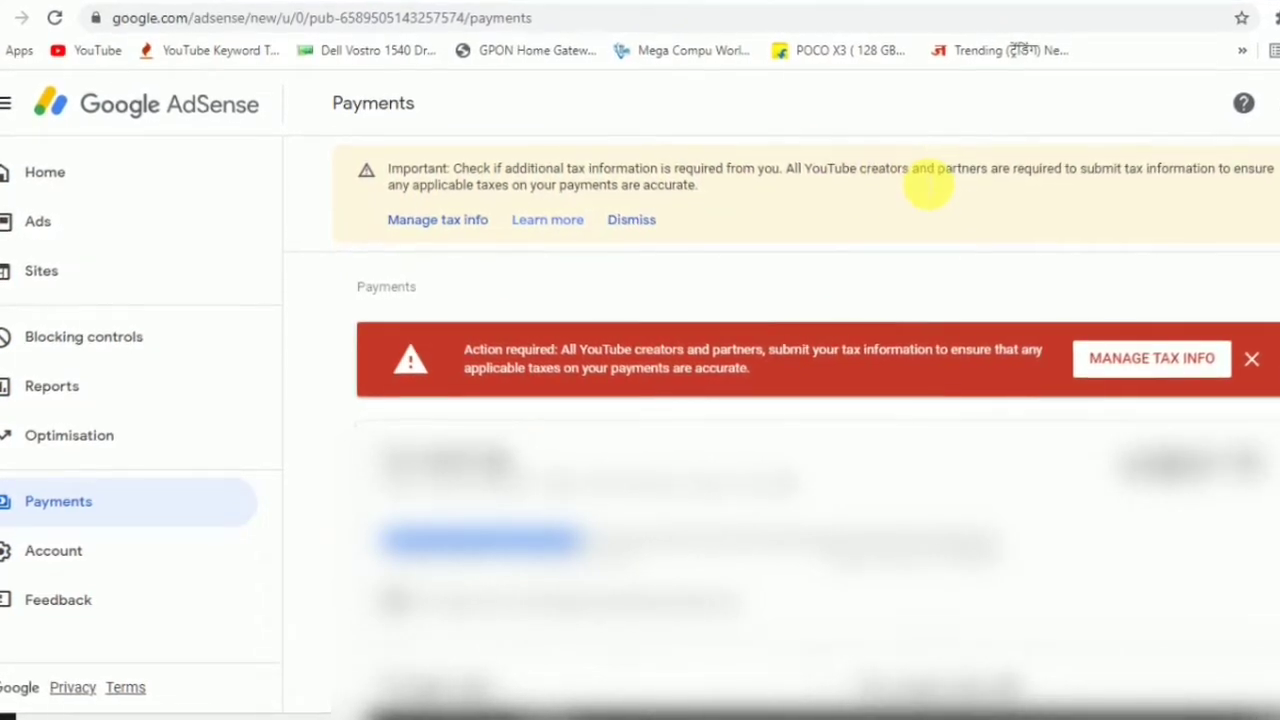
Step: Start adding United States tax info from the Payments page's tax alert and verify the sign-in with the account password
{"action": "left_click", "coordinate": [1100, 365]}
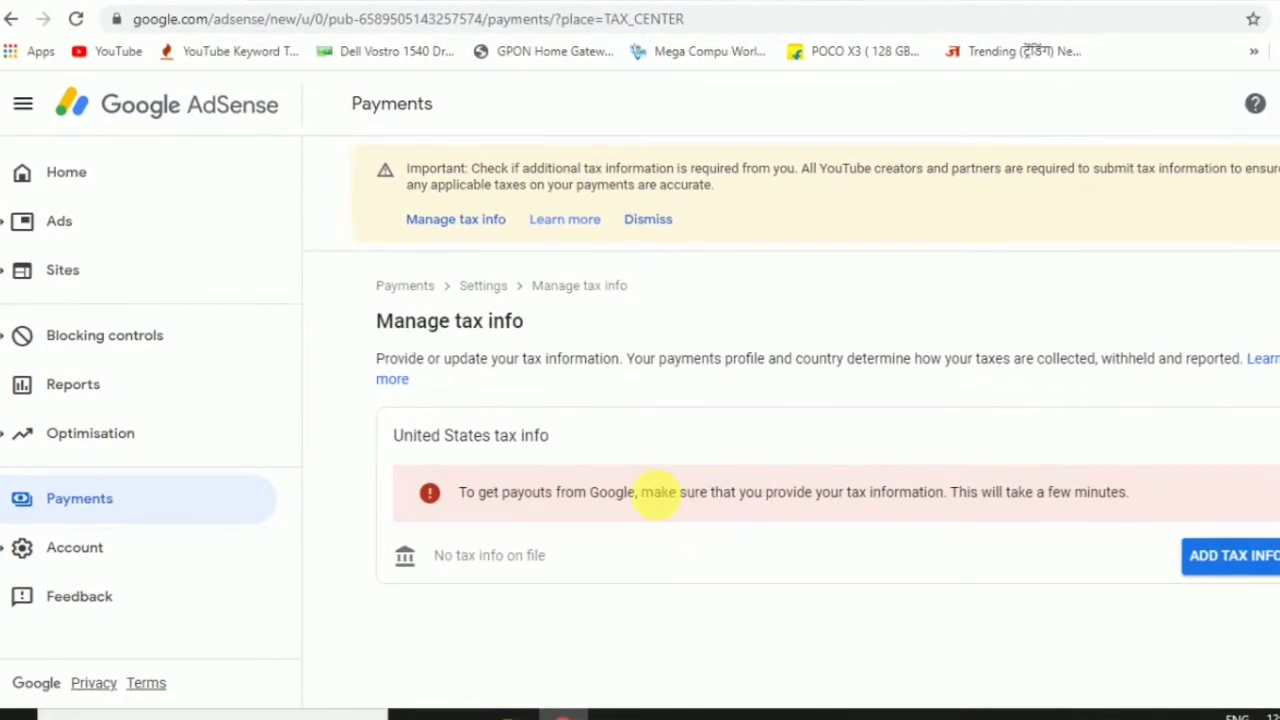
{"action": "left_click_drag", "start_coordinate": [630, 492], "coordinate": [1056, 500]}
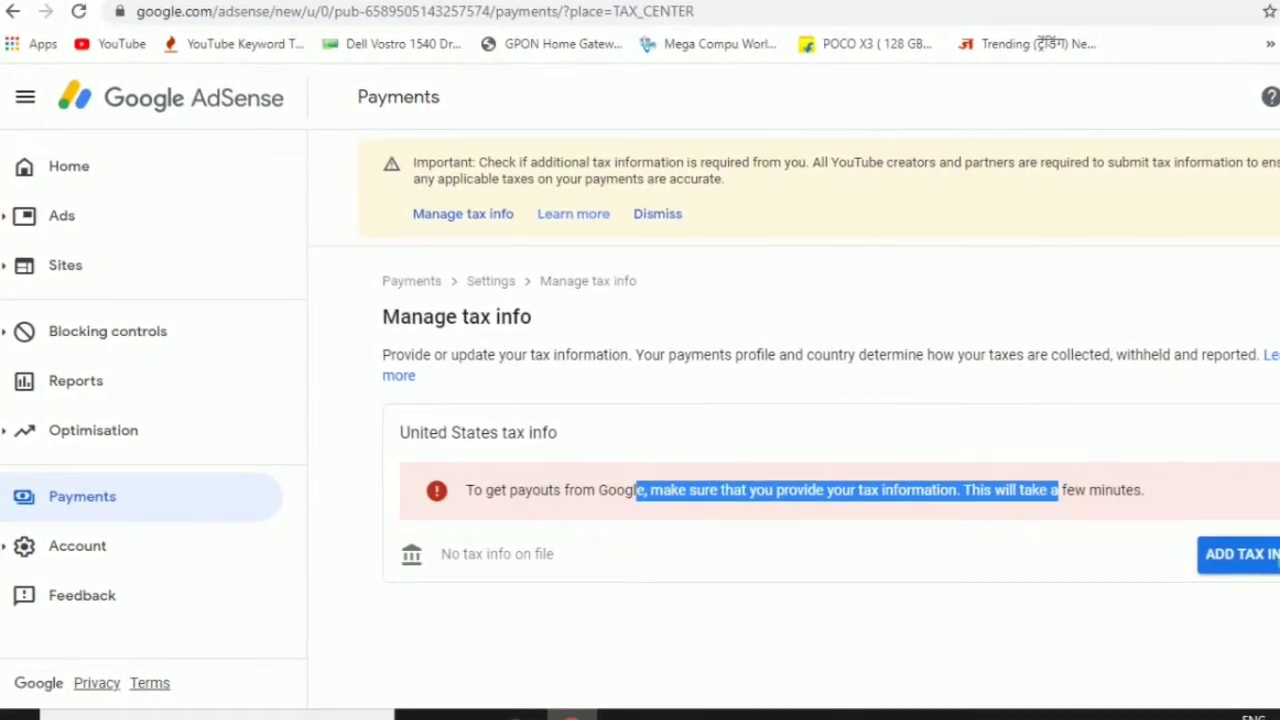
{"action": "left_click", "coordinate": [1258, 558]}
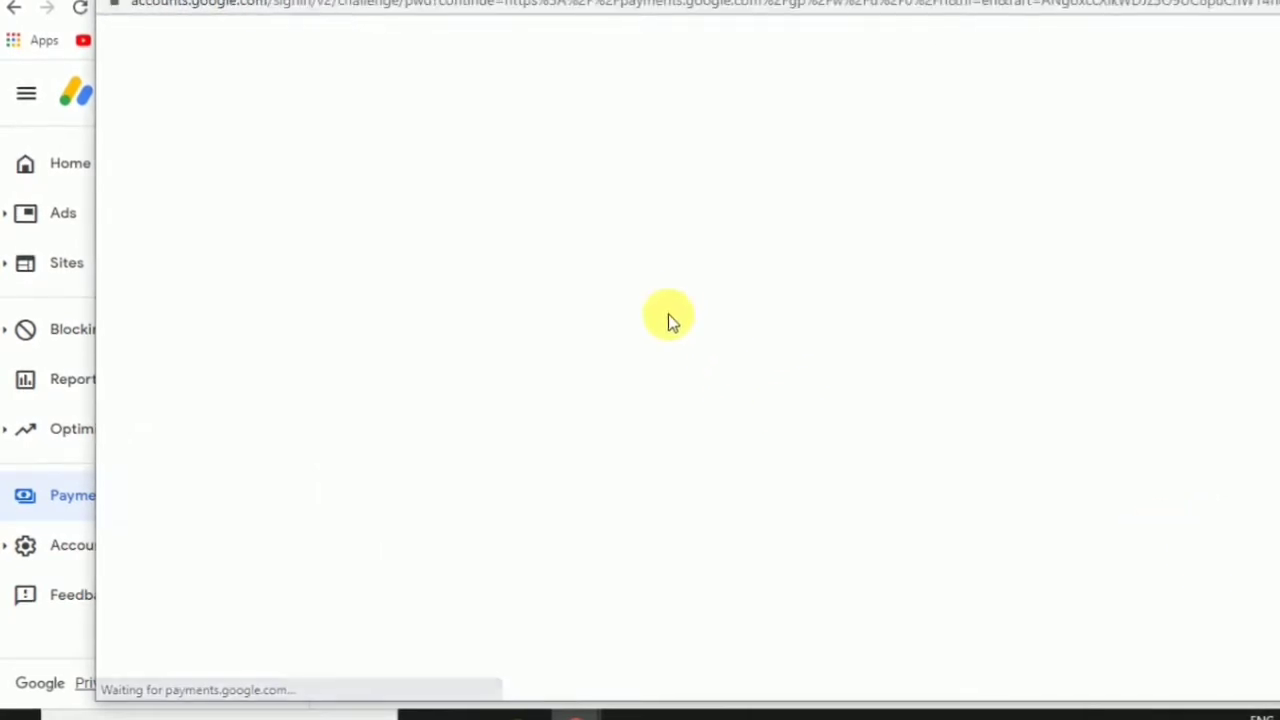
{"action": "left_click", "coordinate": [626, 374]}
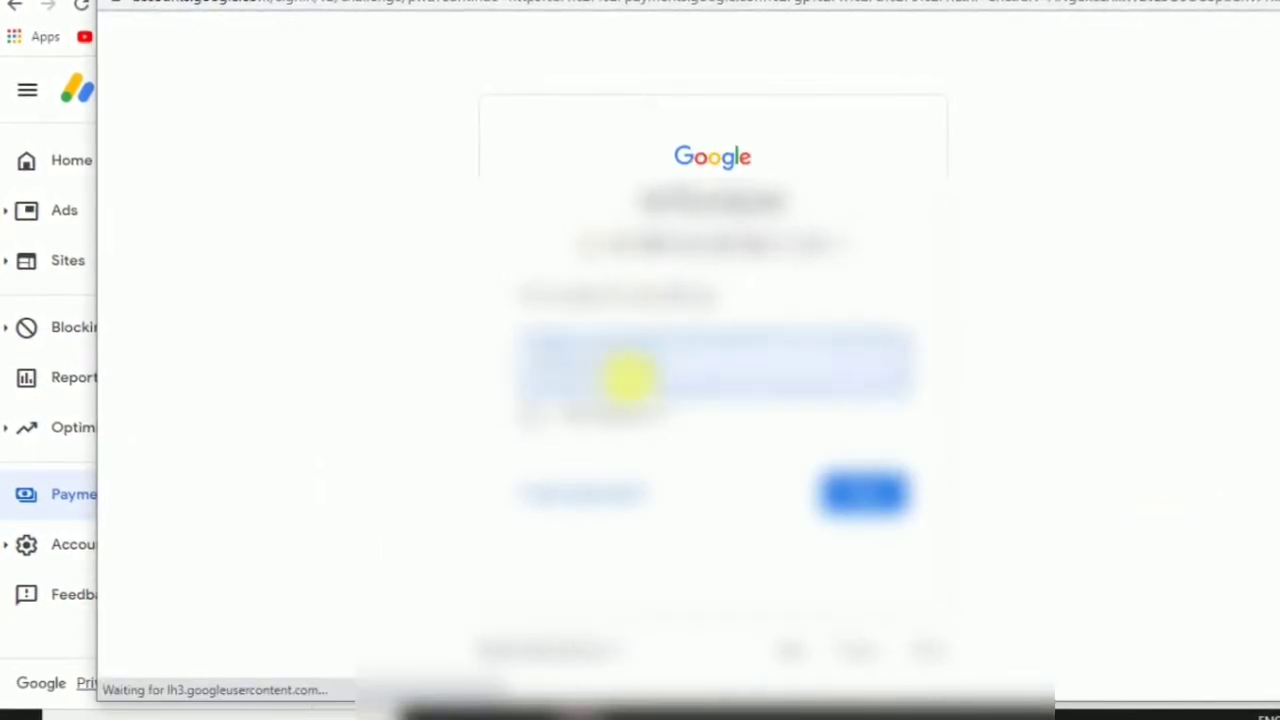
{"action": "key", "text": "Return"}
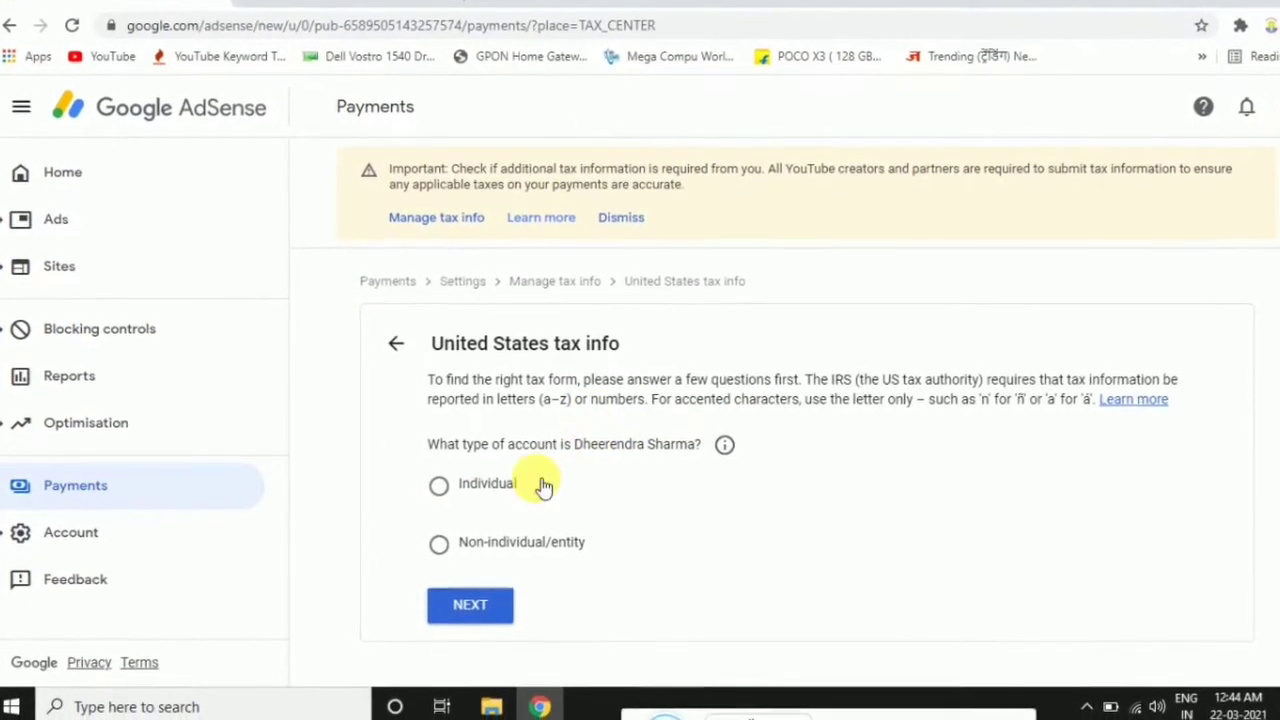
Step: Set the account type to Individual and answer No to being a citizen or resident of the United States
{"action": "left_click", "coordinate": [480, 480]}
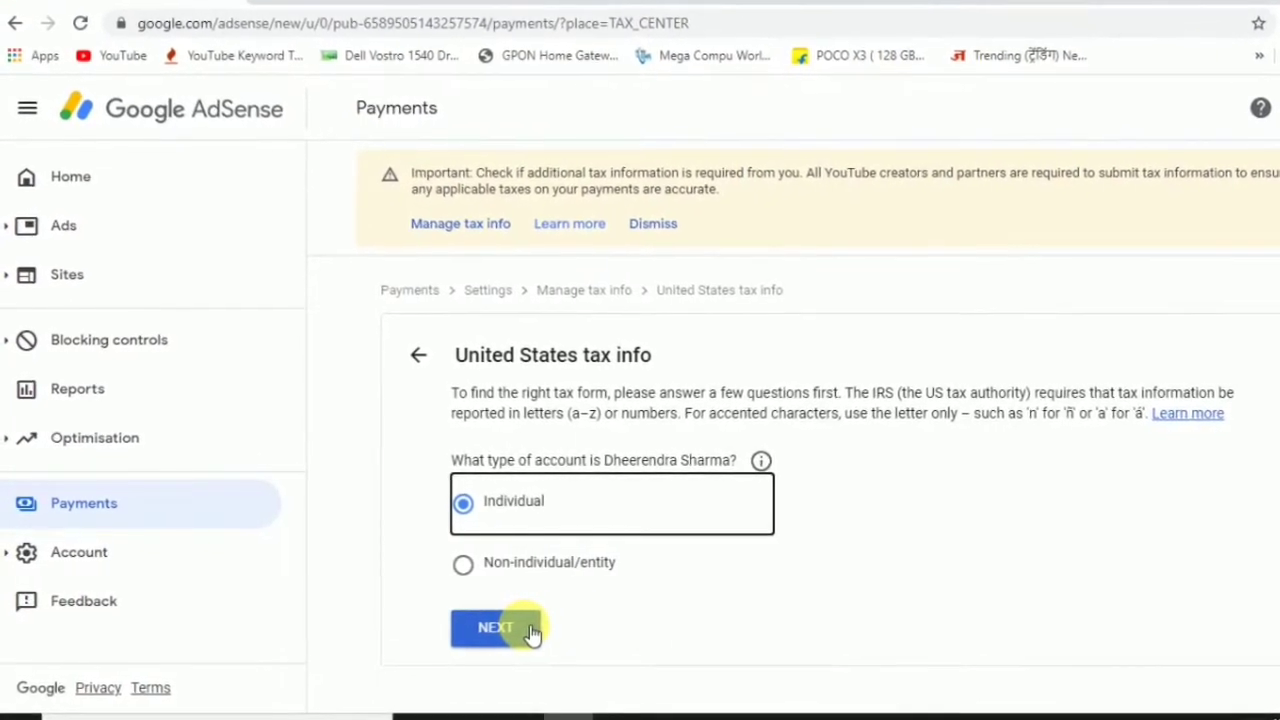
{"action": "left_click", "coordinate": [515, 630]}
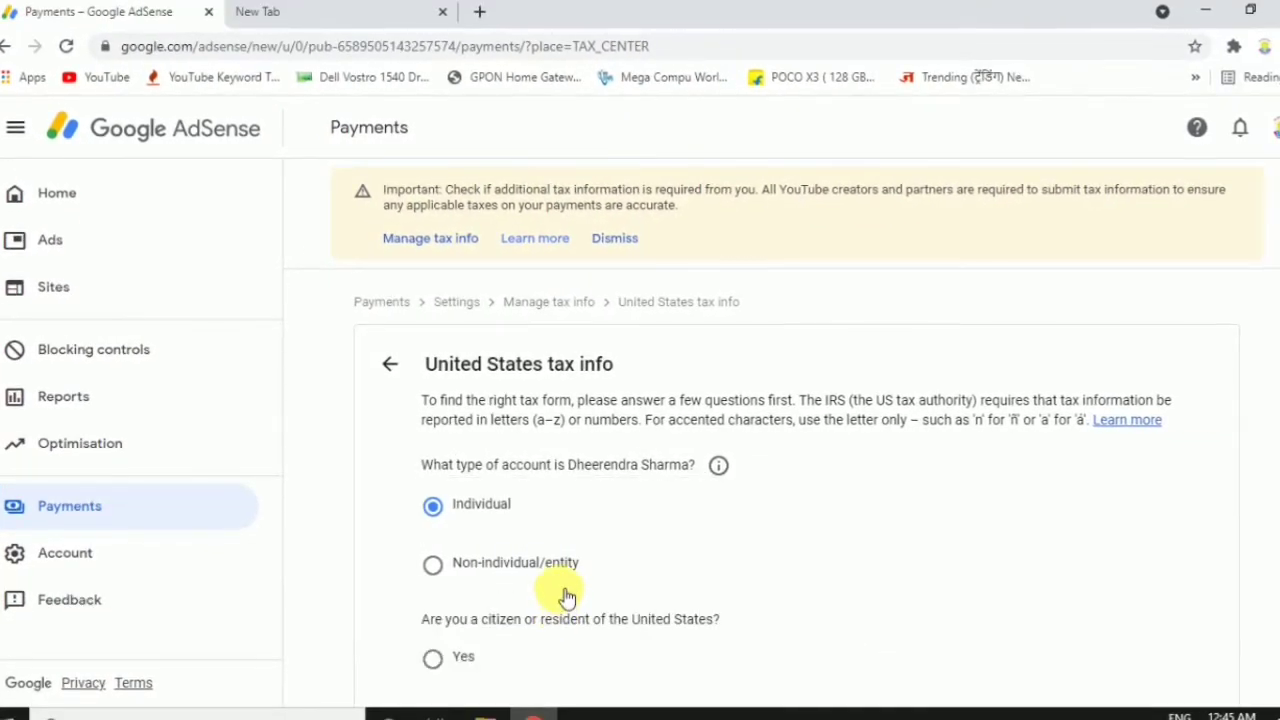
{"action": "scroll", "coordinate": [566, 597], "scroll_direction": "down", "scroll_amount": 1}
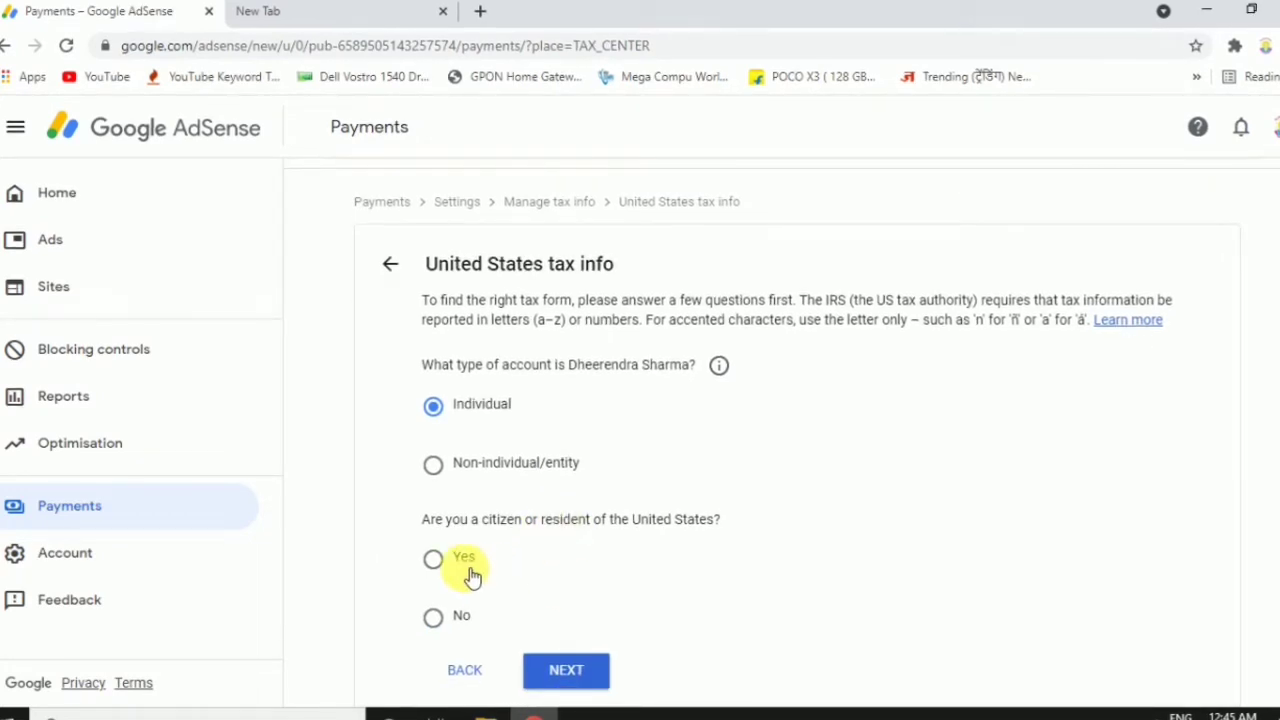
{"action": "left_click", "coordinate": [444, 612]}
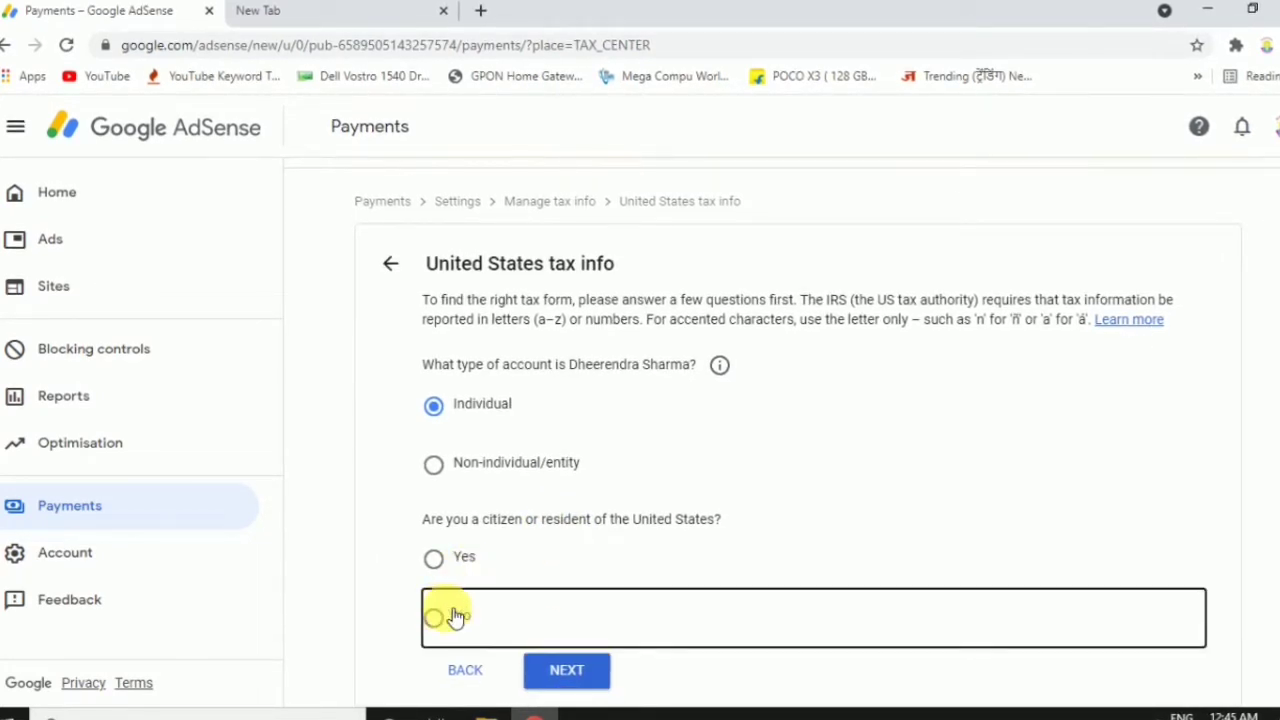
{"action": "left_click", "coordinate": [563, 670]}
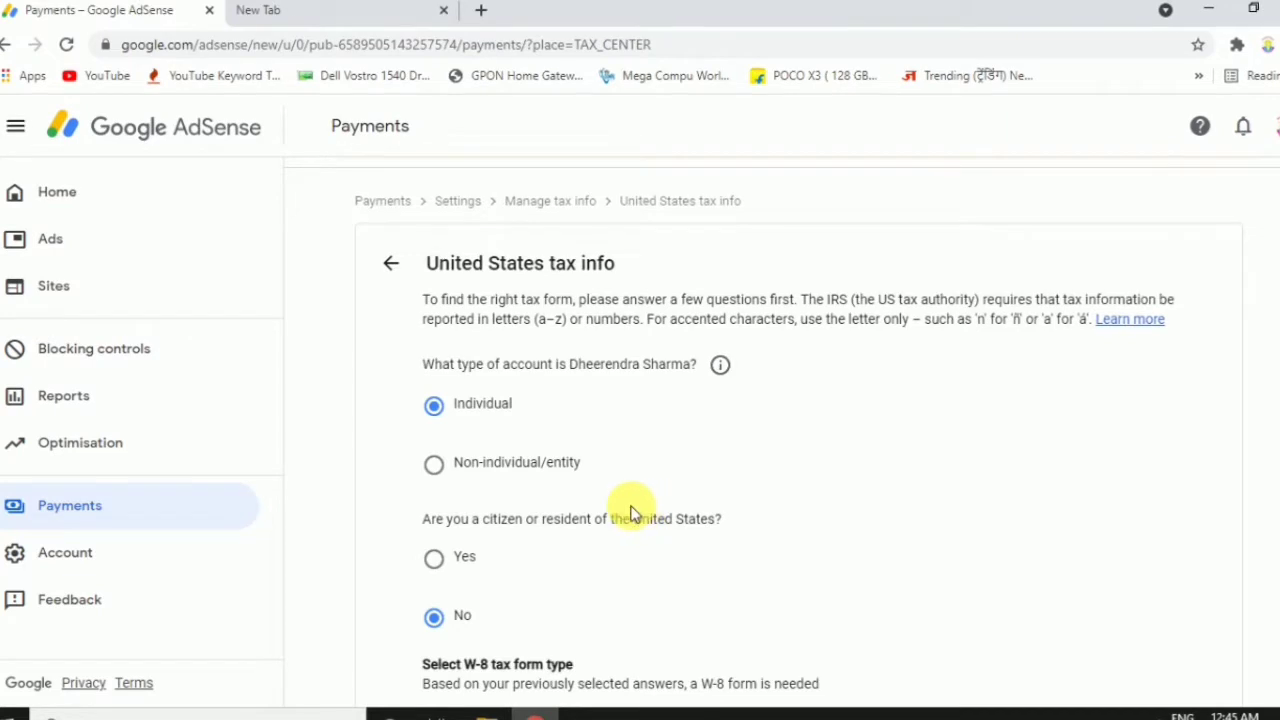
Step: Choose W-8BEN as the W-8 tax form type and start the form
{"action": "scroll", "coordinate": [632, 513], "scroll_direction": "down", "scroll_amount": 2}
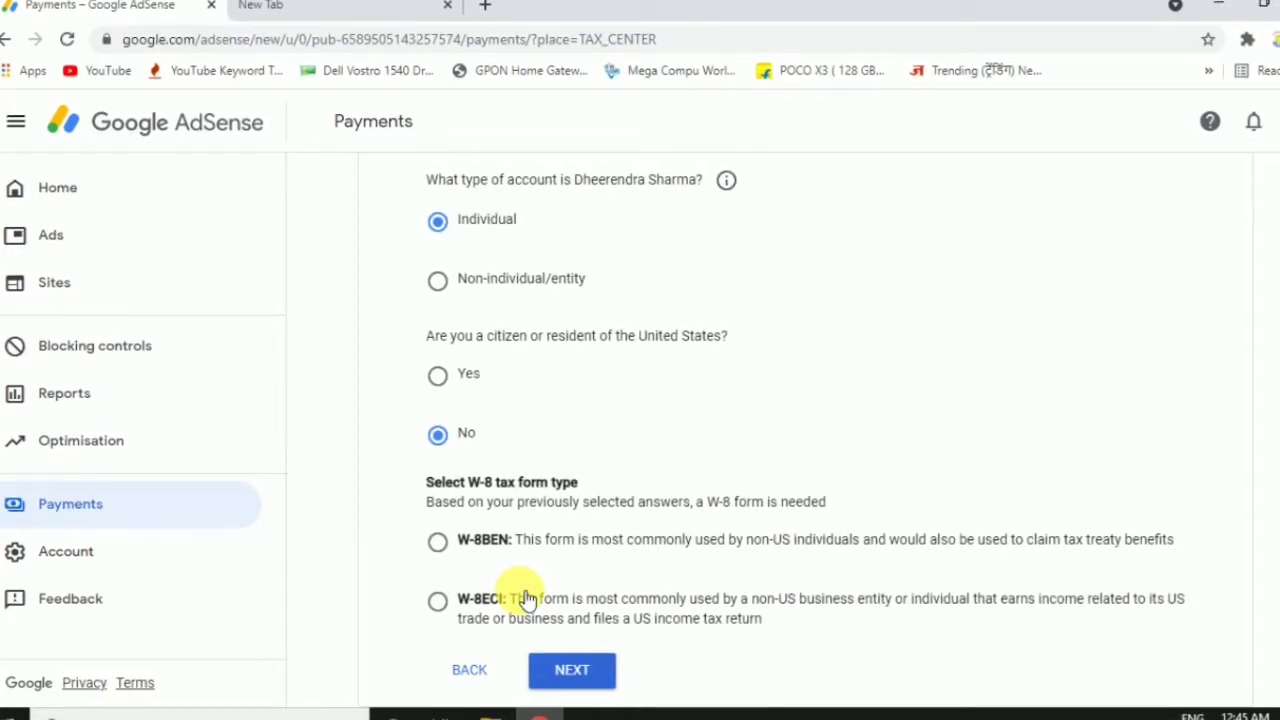
{"action": "left_click", "coordinate": [555, 541]}
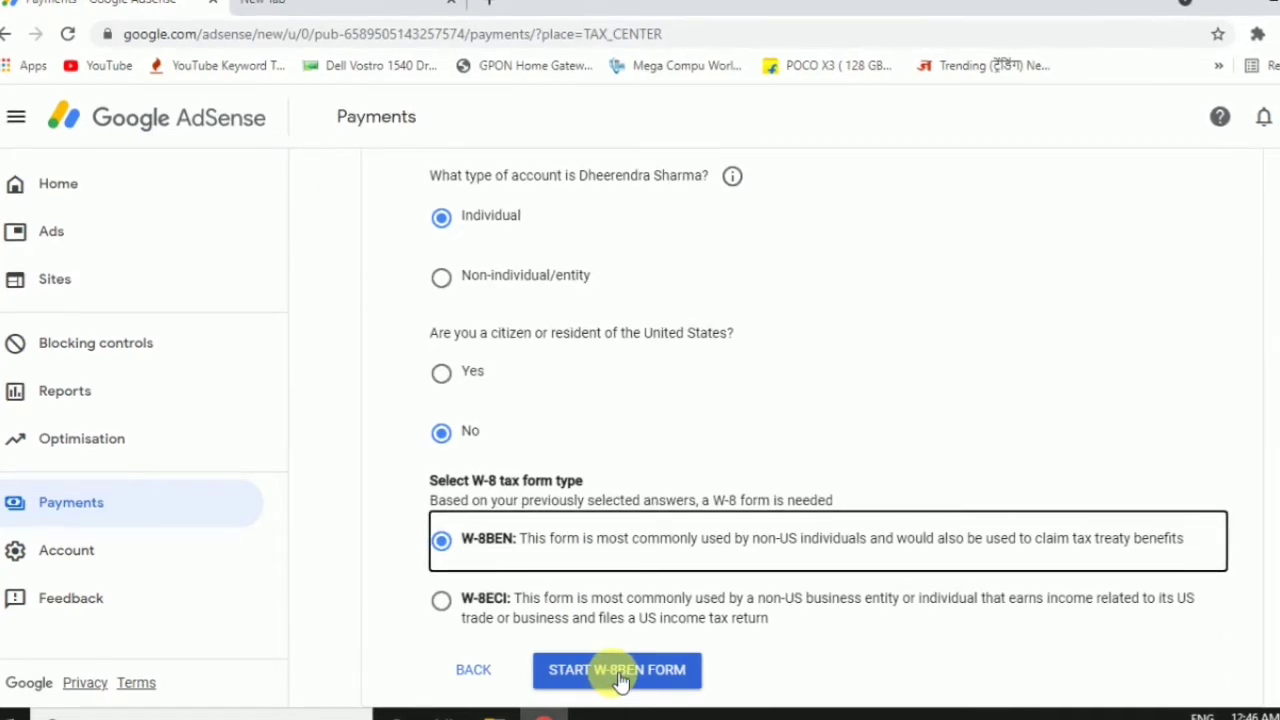
{"action": "left_click", "coordinate": [620, 678]}
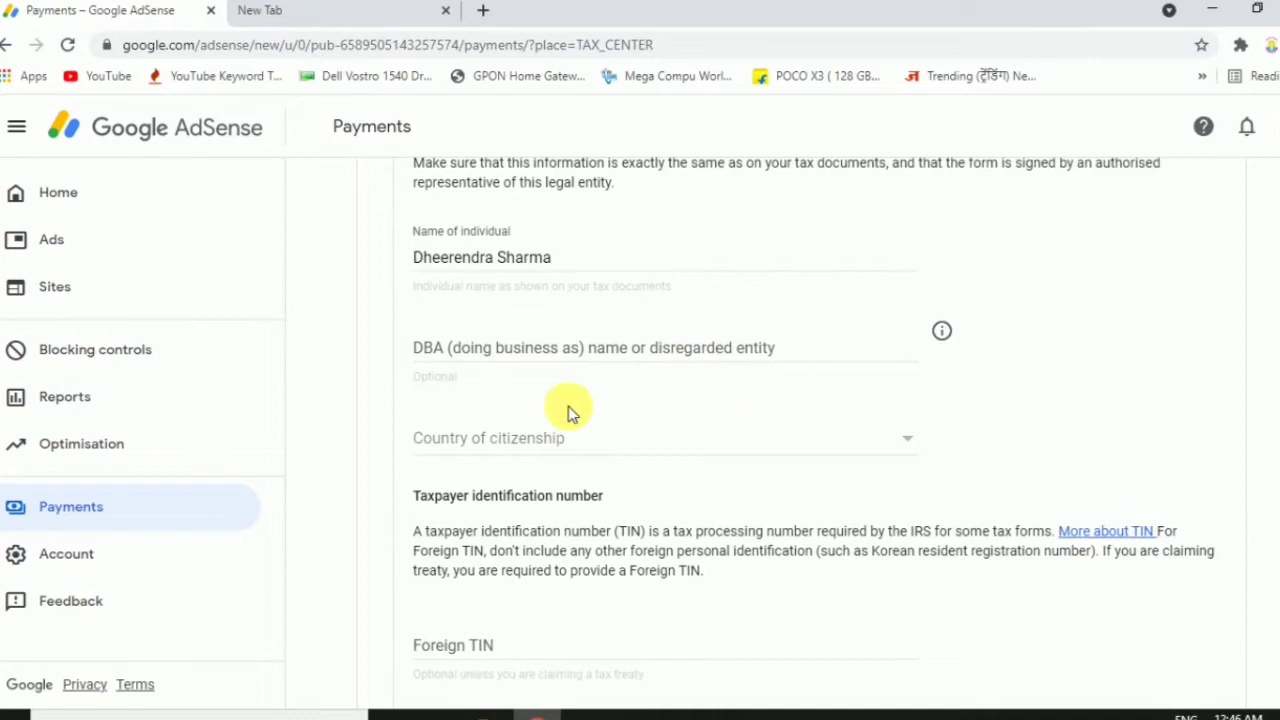
Step: Set the country of citizenship to India in the tax identity section
{"action": "left_click", "coordinate": [583, 440]}
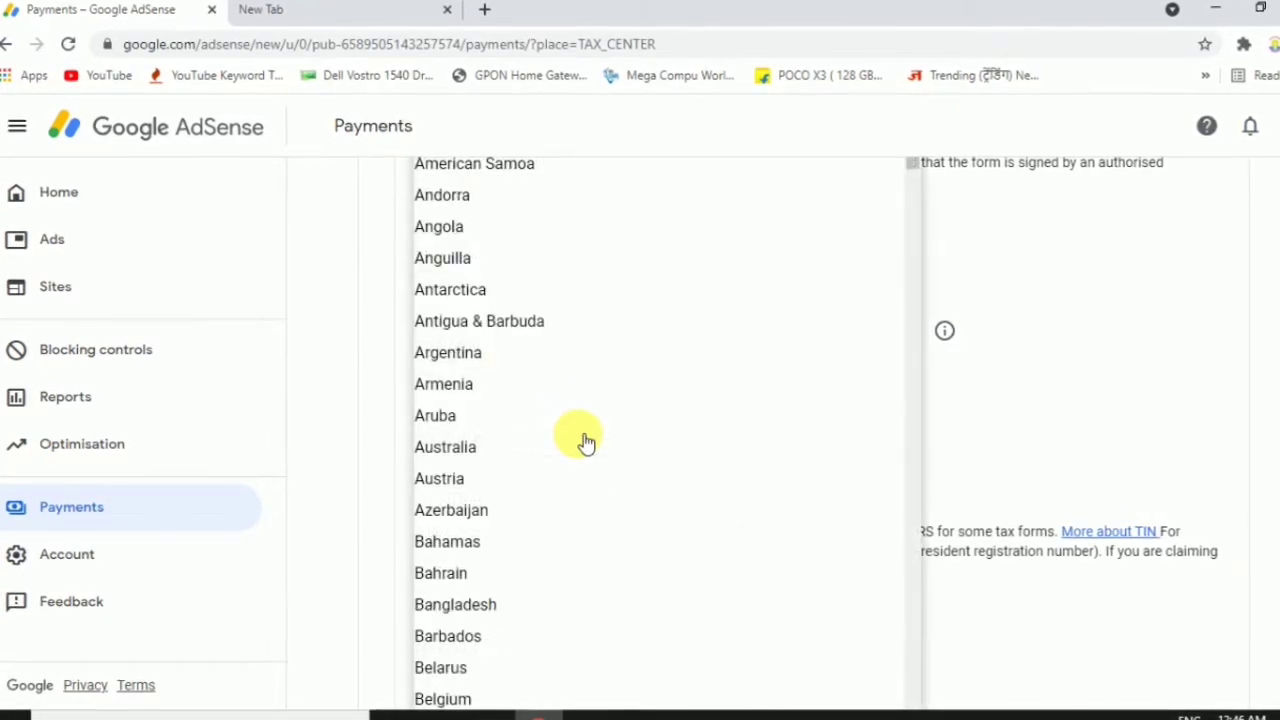
{"action": "key", "text": "i"}
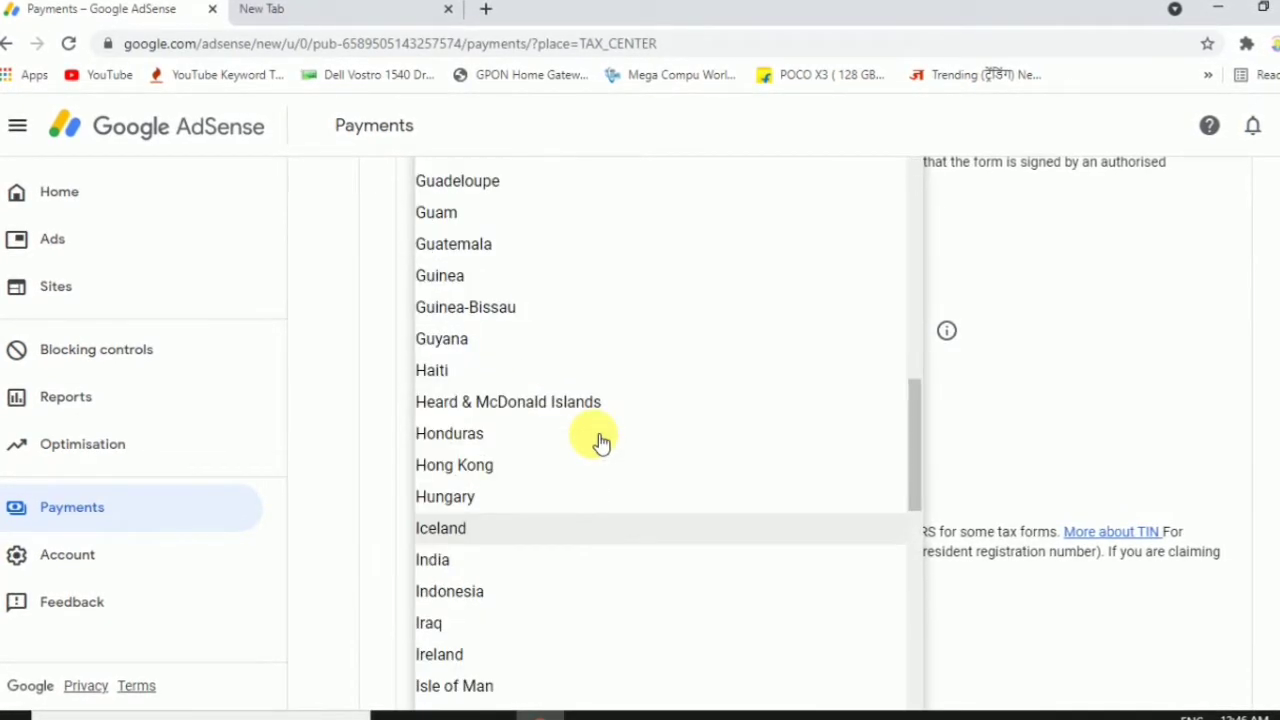
{"action": "left_click", "coordinate": [530, 572]}
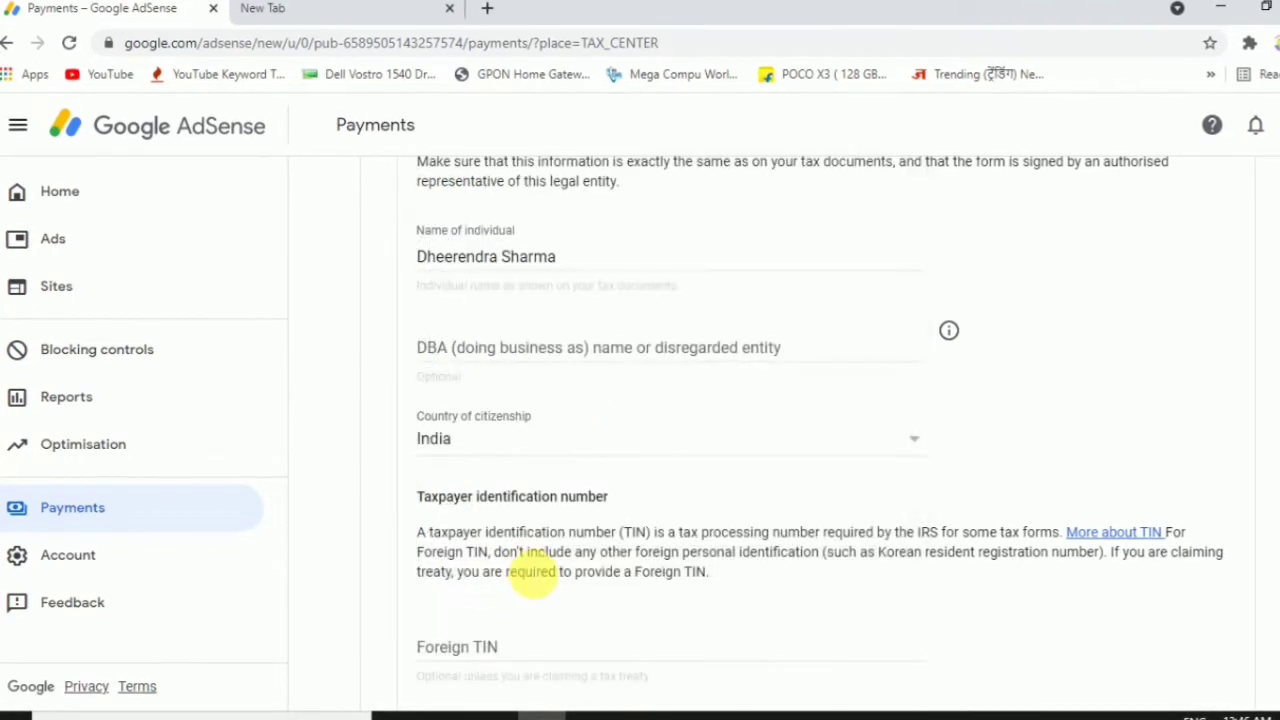
Step: Enter the taxpayer's identification number as the Foreign TIN and continue to the Address section
{"action": "scroll", "coordinate": [530, 590], "scroll_direction": "down", "scroll_amount": 2}
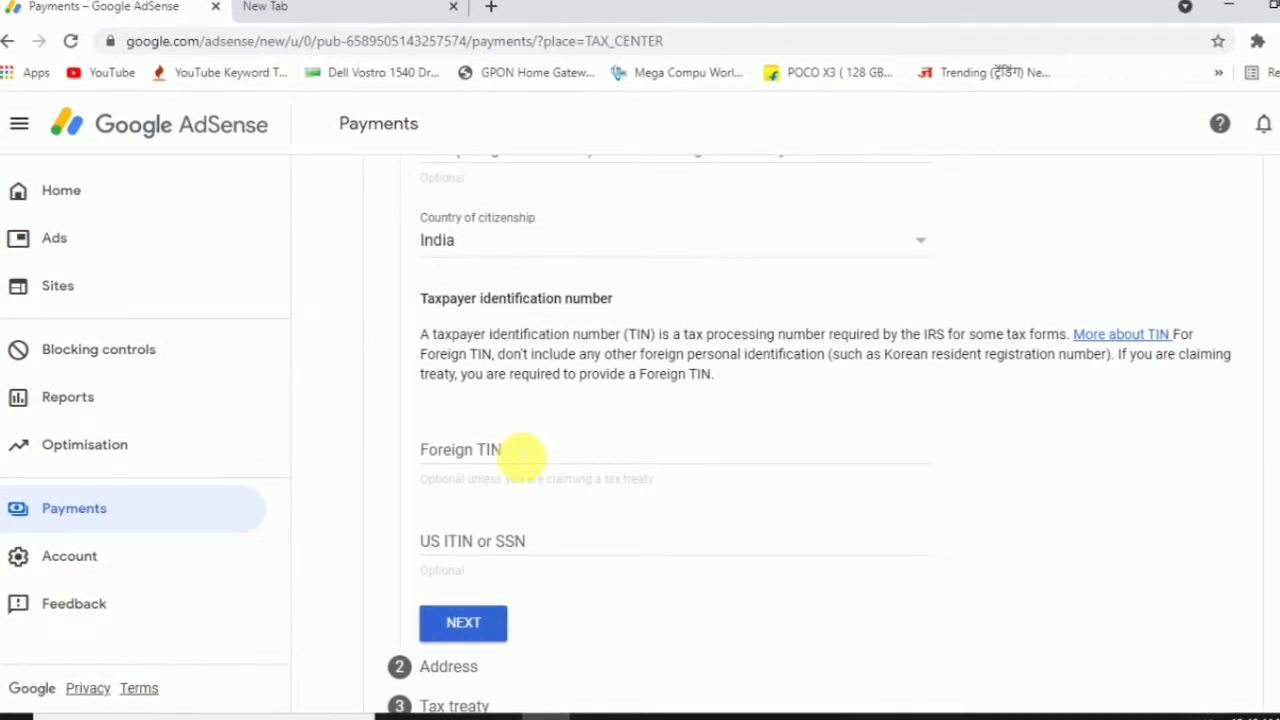
{"action": "left_click", "coordinate": [520, 455]}
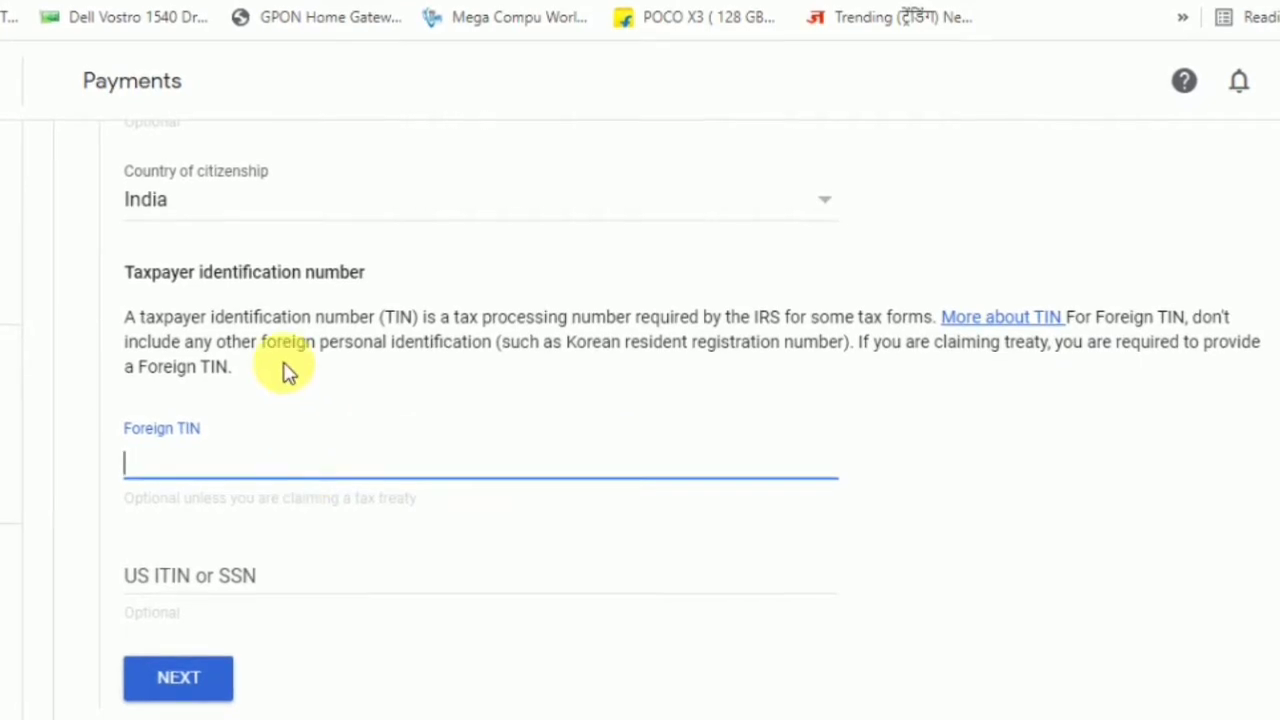
{"action": "left_click_drag", "start_coordinate": [153, 314], "coordinate": [330, 339]}
{"action": "left_click", "coordinate": [343, 337]}
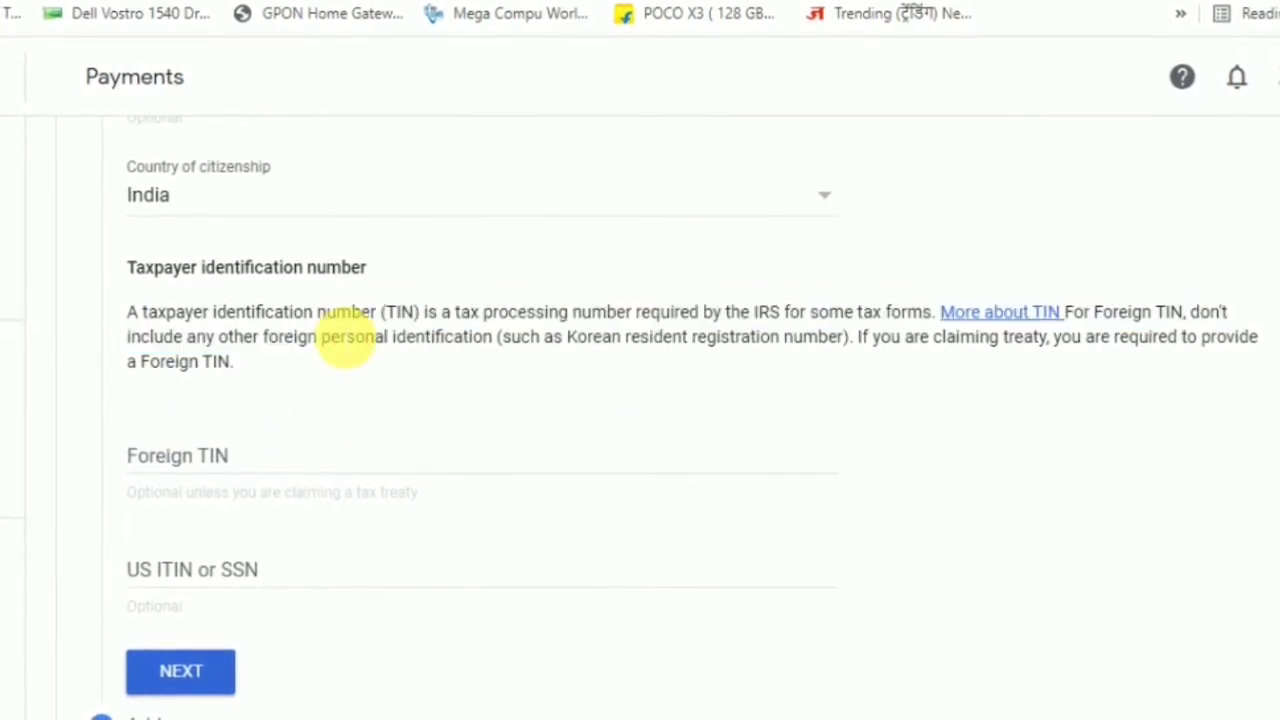
{"action": "left_click", "coordinate": [238, 452]}
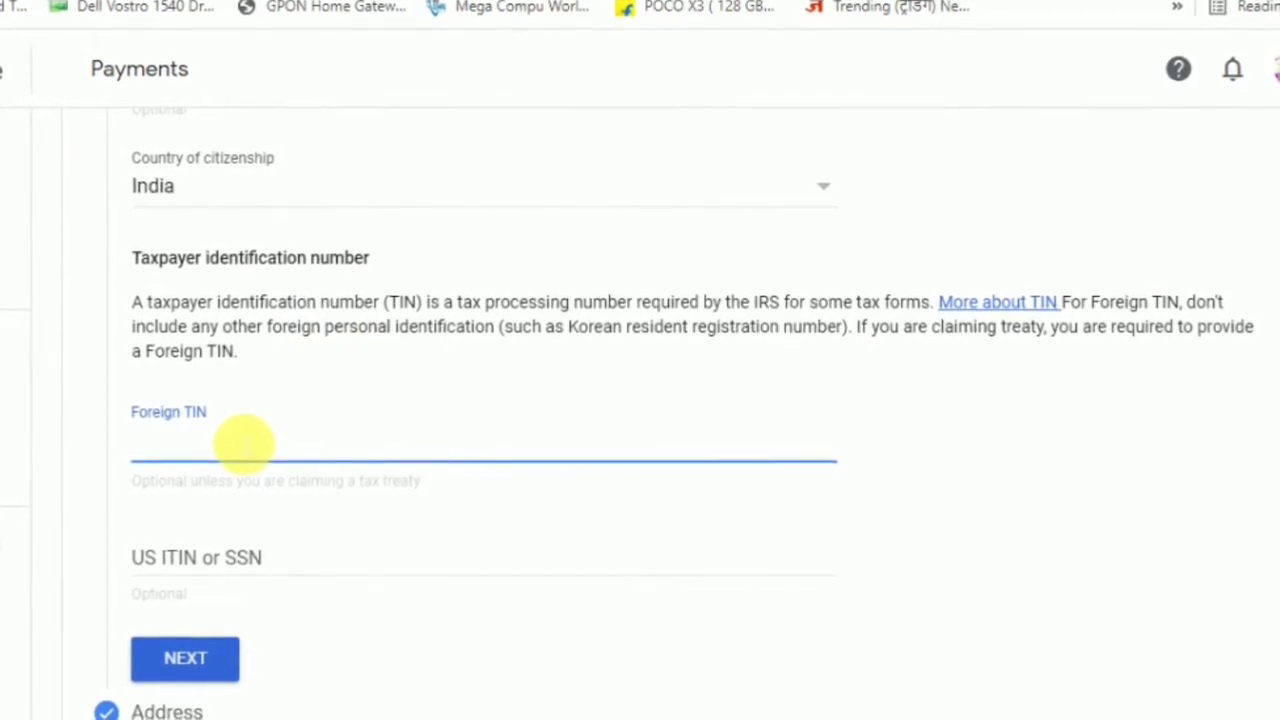
{"action": "type", "text": "XXXXXX"}
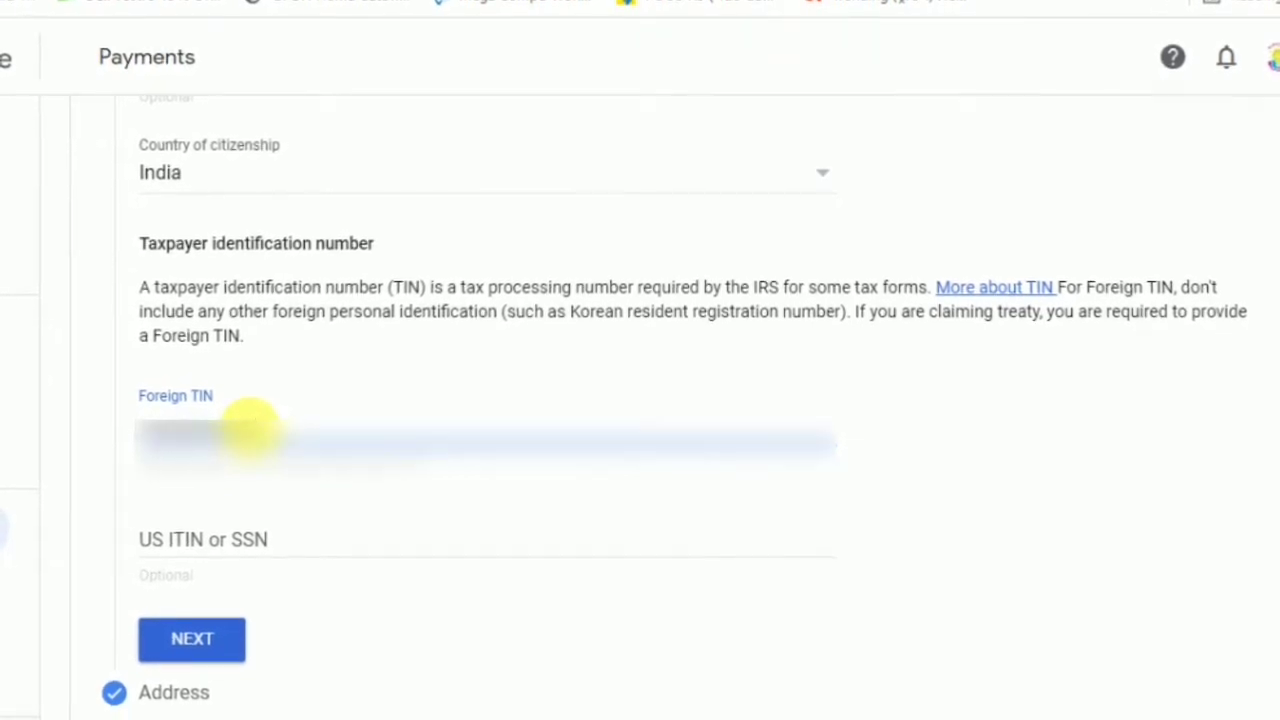
{"action": "left_click", "coordinate": [240, 636]}
Step: Fill in the permanent residence address with the saved address details
{"action": "scroll", "coordinate": [493, 460], "scroll_direction": "down", "scroll_amount": 2}
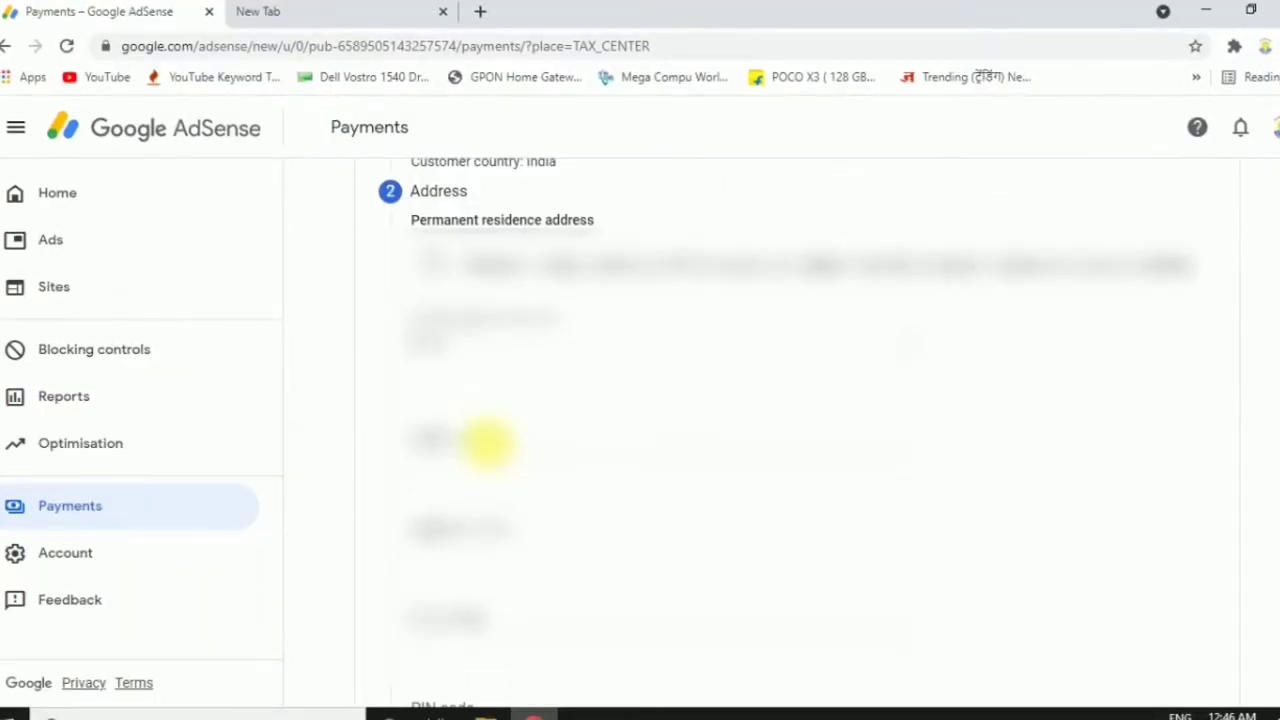
{"action": "left_click", "coordinate": [487, 441]}
{"action": "left_click", "coordinate": [494, 486]}
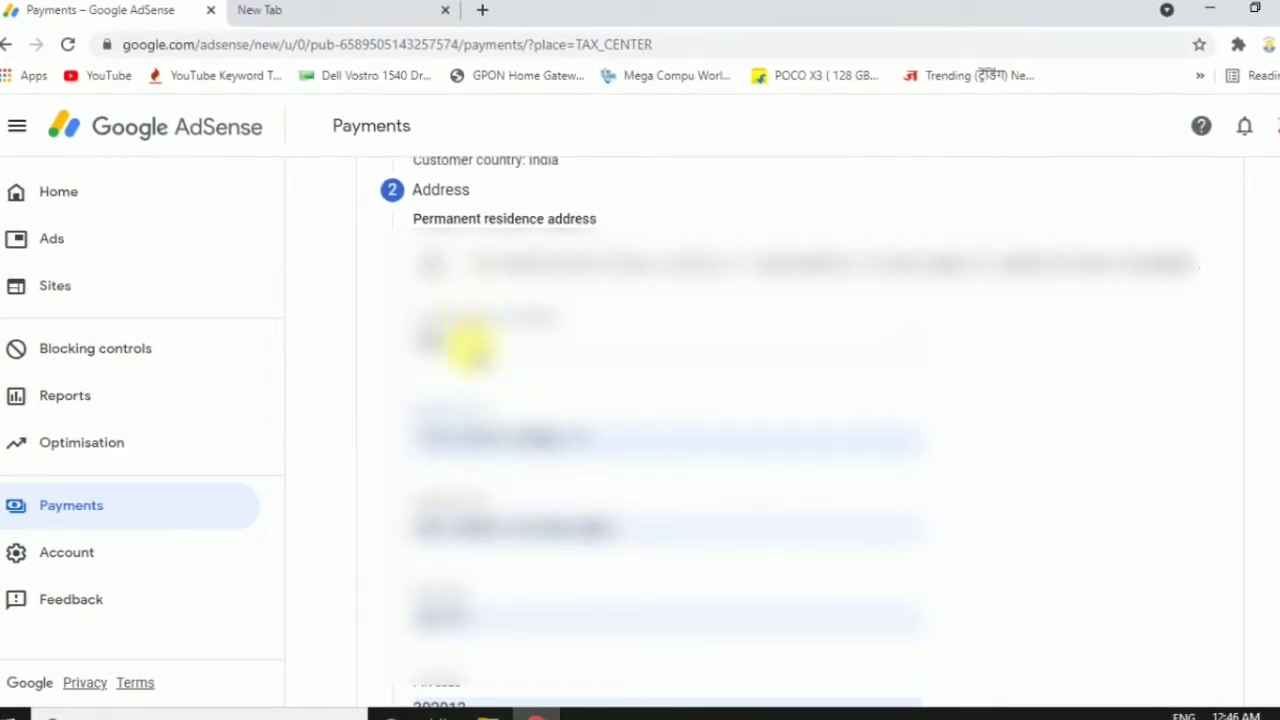
{"action": "scroll", "coordinate": [468, 345], "scroll_direction": "down", "scroll_amount": 2}
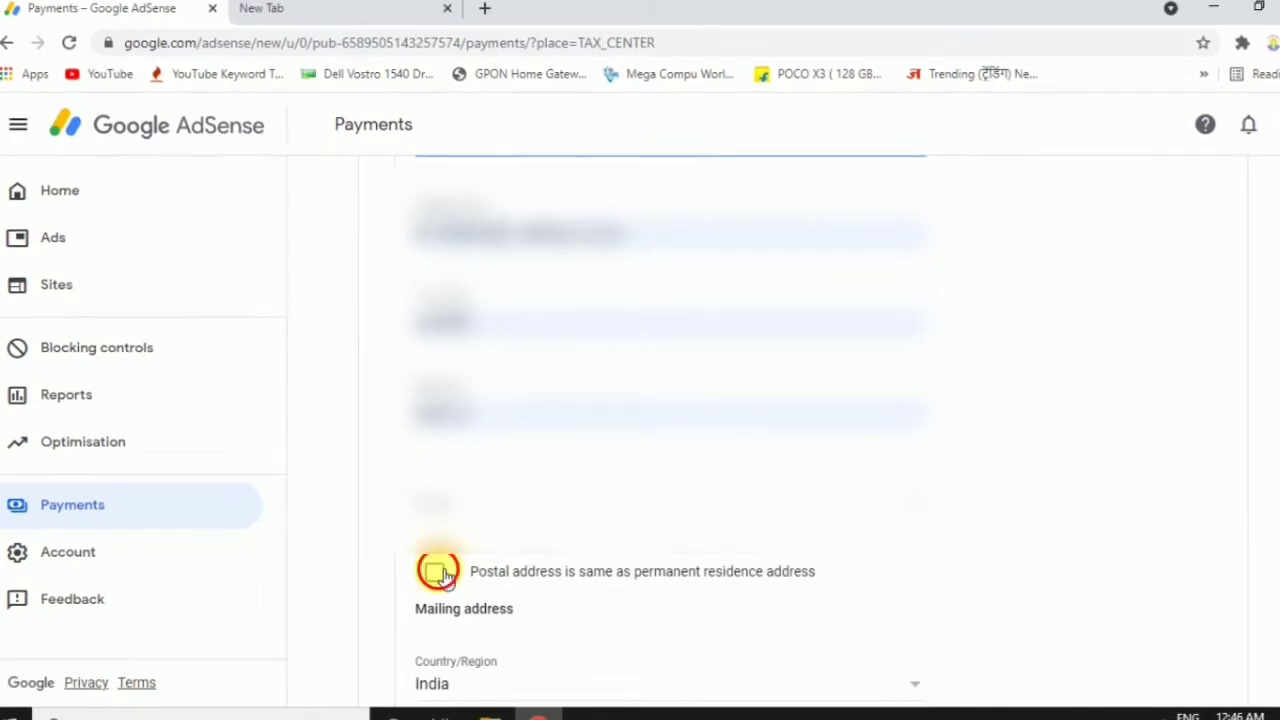
Step: Mark the postal address as same as the permanent residence address, select the state, and continue to the Tax treaty section
{"action": "left_click", "coordinate": [438, 572]}
{"action": "scroll", "coordinate": [509, 526], "scroll_direction": "up", "scroll_amount": 1}
{"action": "scroll", "coordinate": [509, 529], "scroll_direction": "down", "scroll_amount": 3}
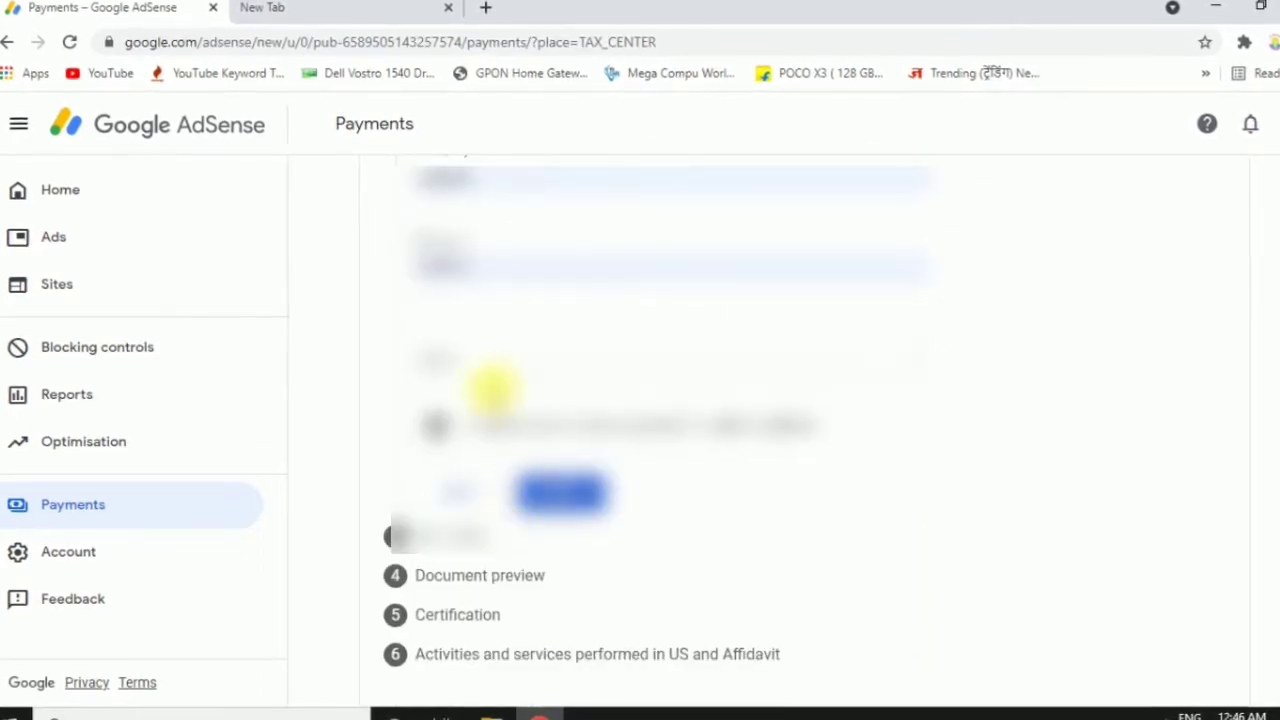
{"action": "left_click", "coordinate": [487, 367]}
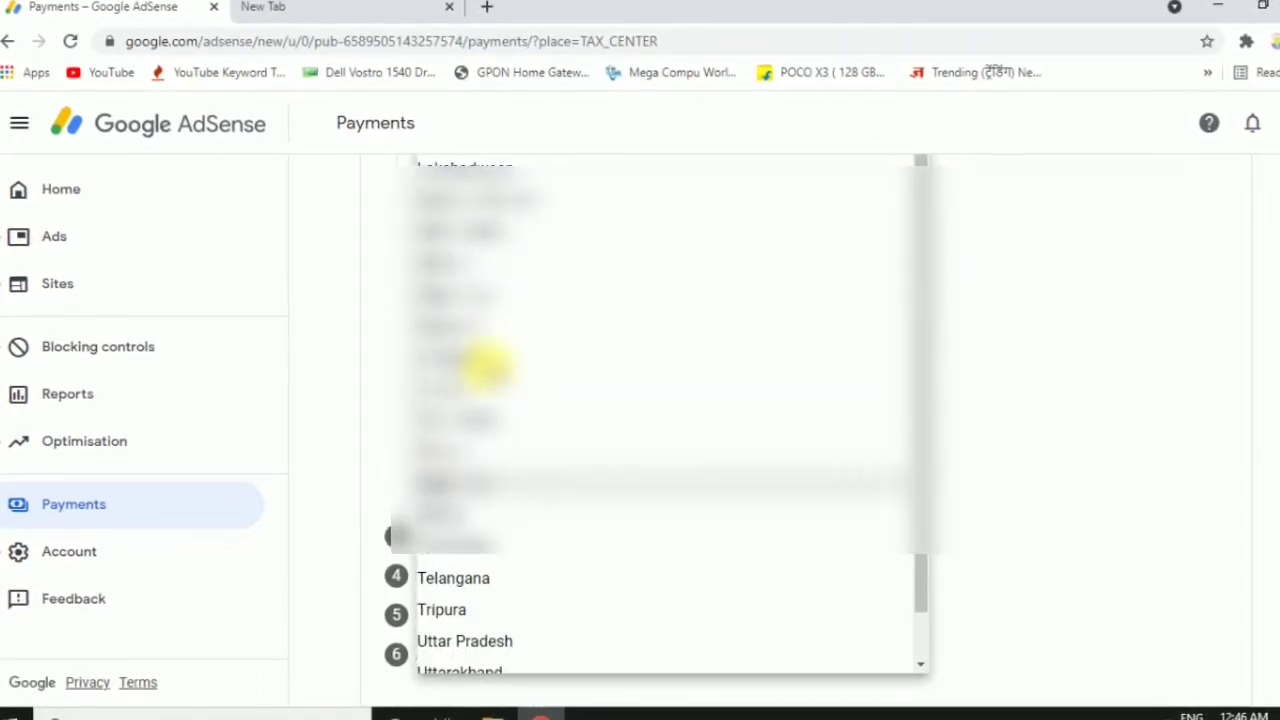
{"action": "left_click", "coordinate": [466, 481]}
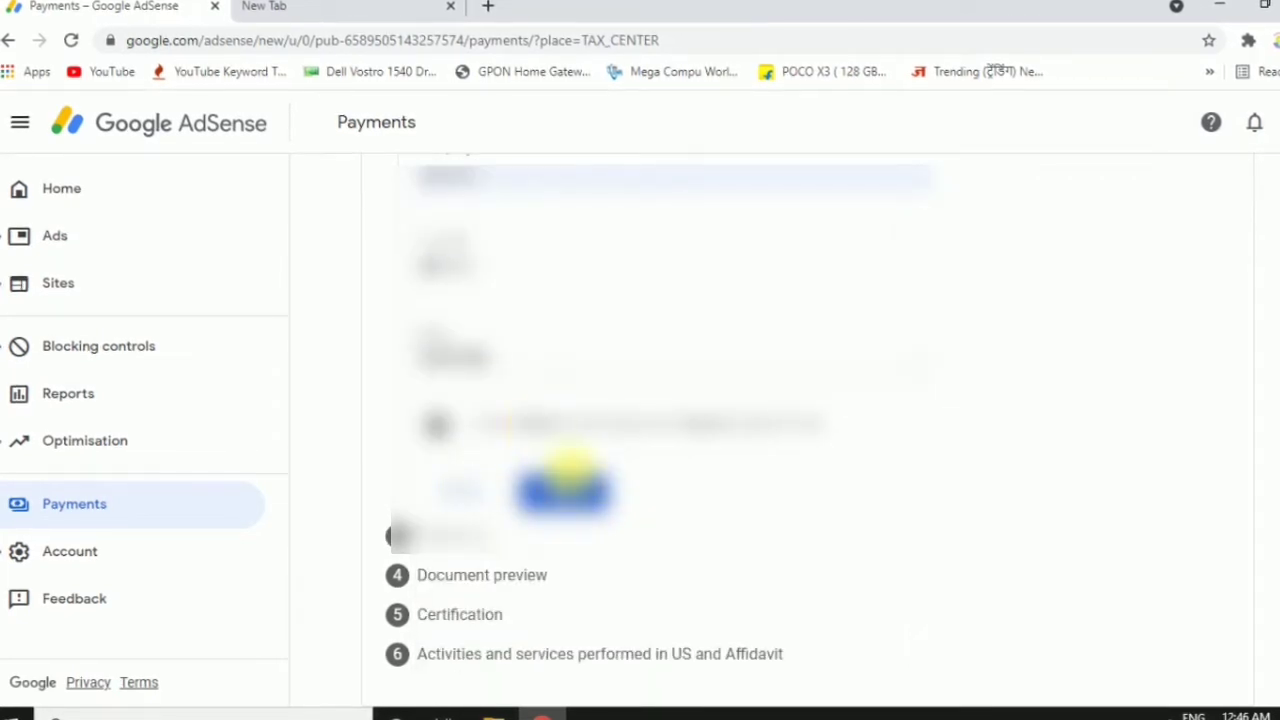
{"action": "left_click", "coordinate": [590, 489]}
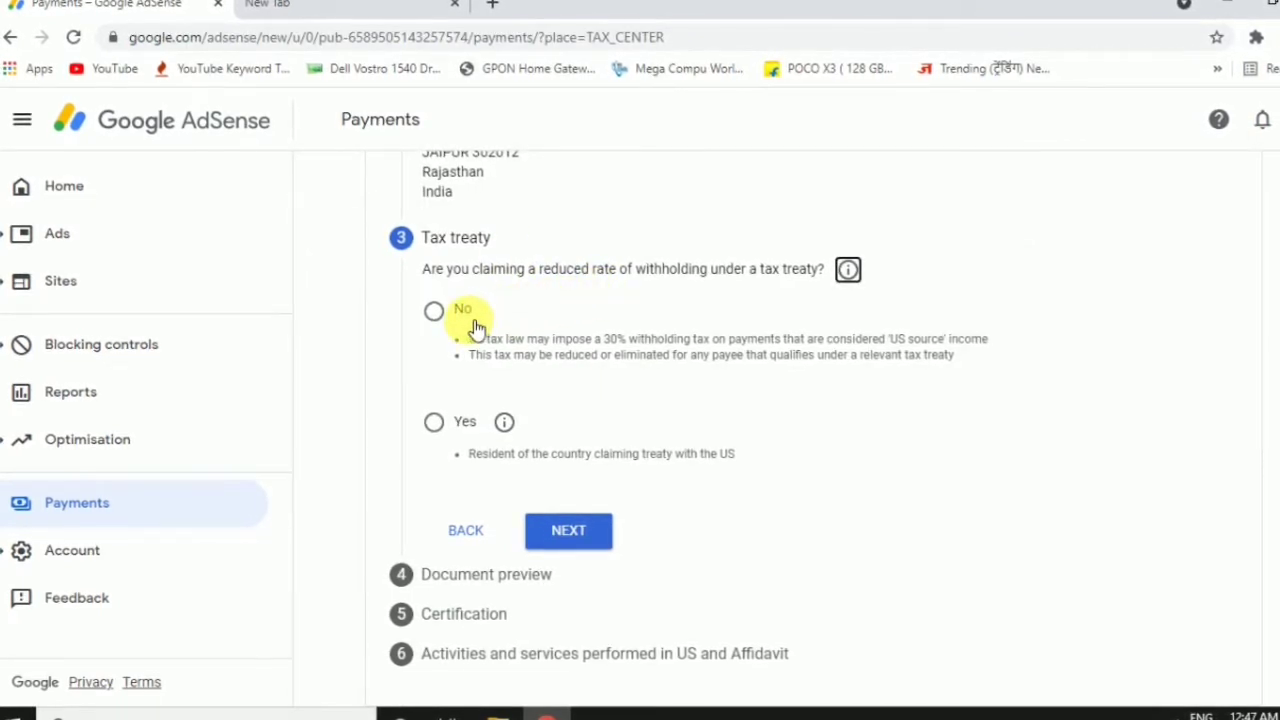
Step: Claim a reduced withholding rate under a tax treaty as a resident of a treaty country, with India as the country
{"action": "left_click", "coordinate": [450, 430]}
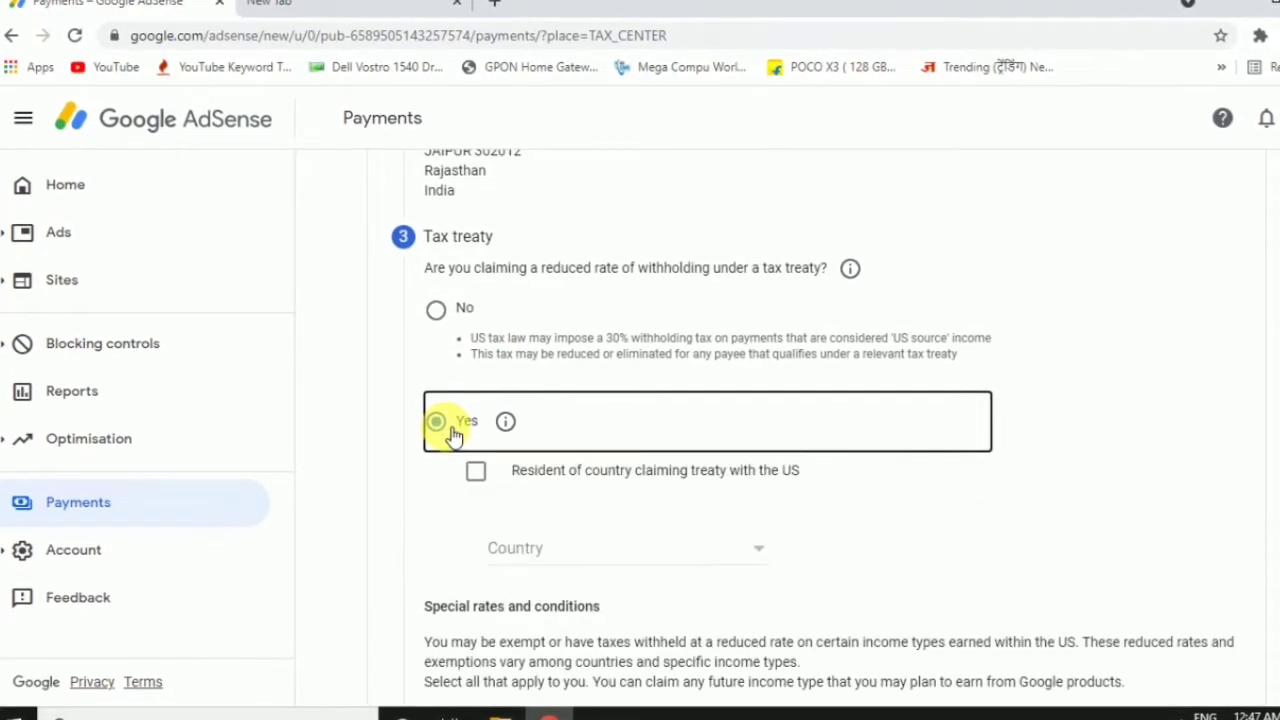
{"action": "left_click", "coordinate": [482, 472]}
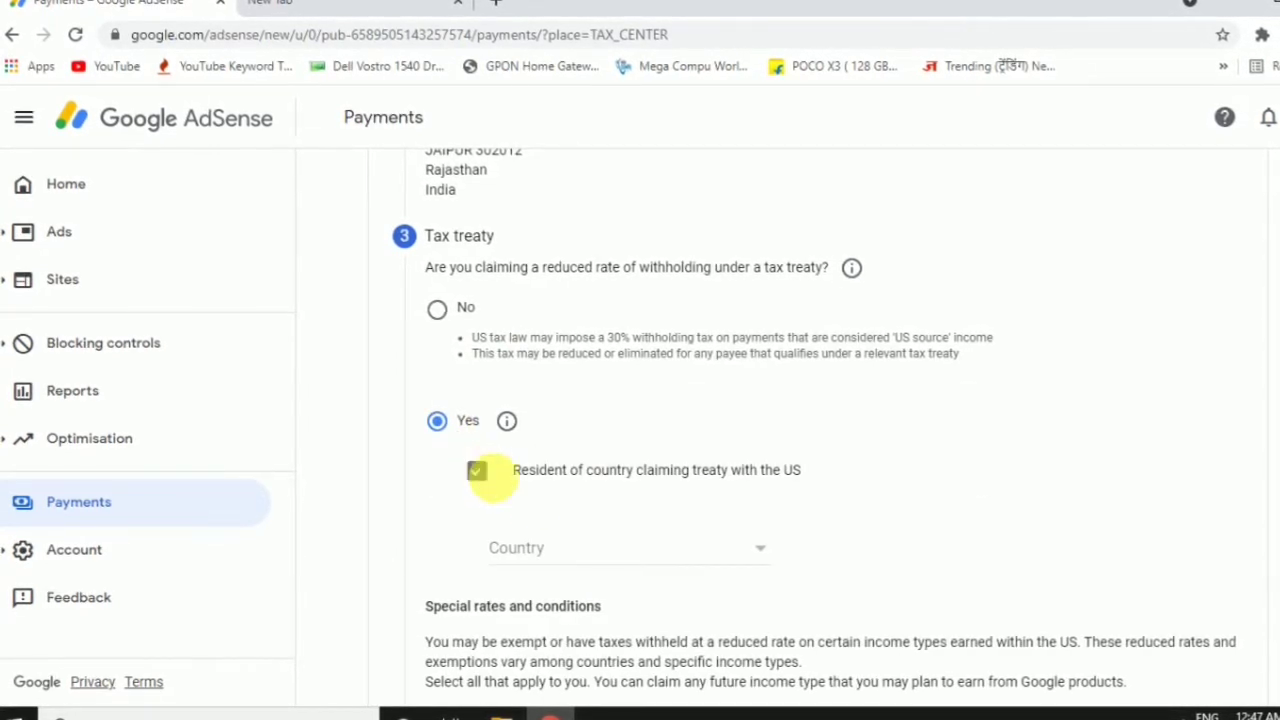
{"action": "left_click", "coordinate": [572, 555]}
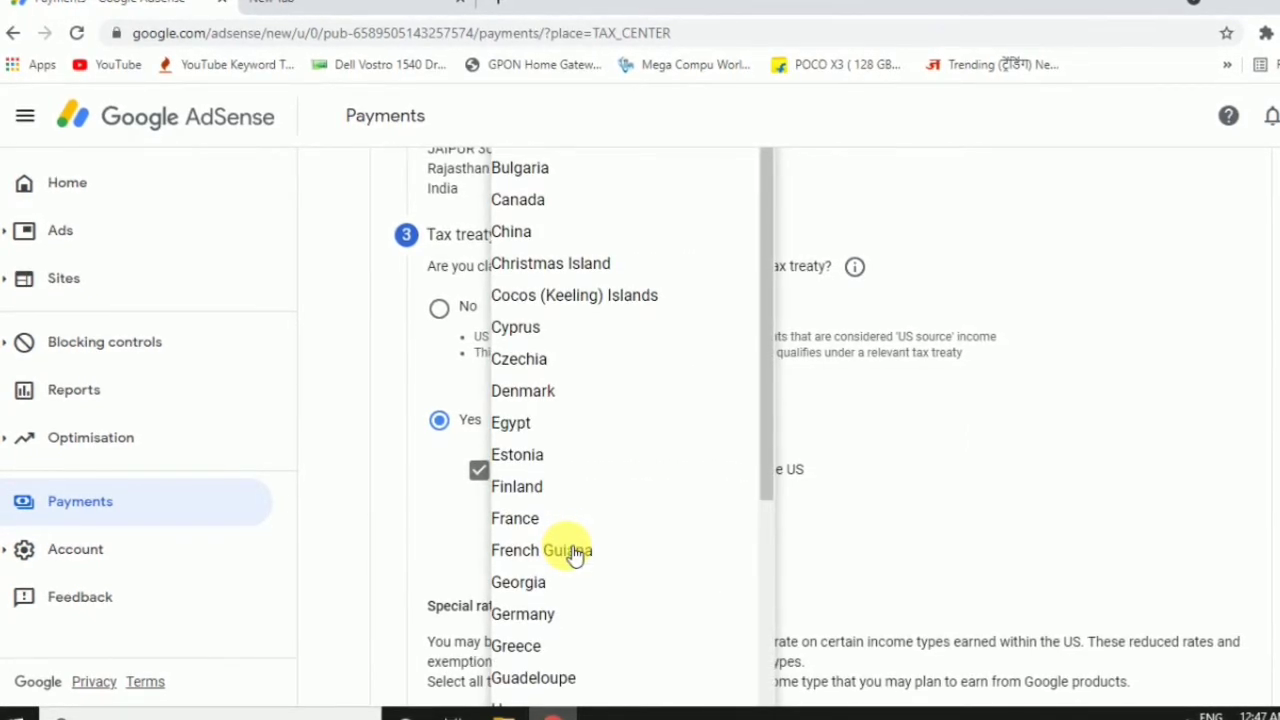
{"action": "scroll", "coordinate": [575, 490], "scroll_direction": "down", "scroll_amount": 3}
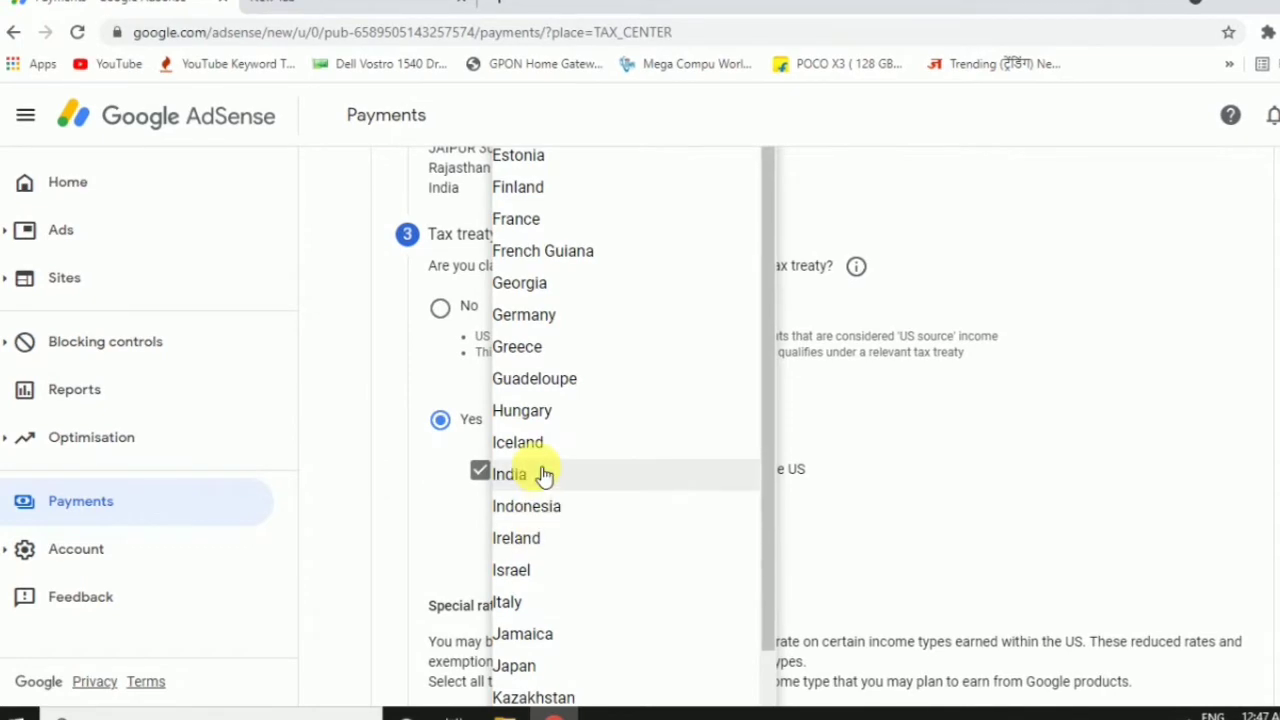
{"action": "left_click", "coordinate": [573, 490]}
Step: Include Services (such as AdSense) under special rates and conditions, and select Article 7 and paragraph 1 for it
{"action": "scroll", "coordinate": [500, 500], "scroll_direction": "down", "scroll_amount": 2}
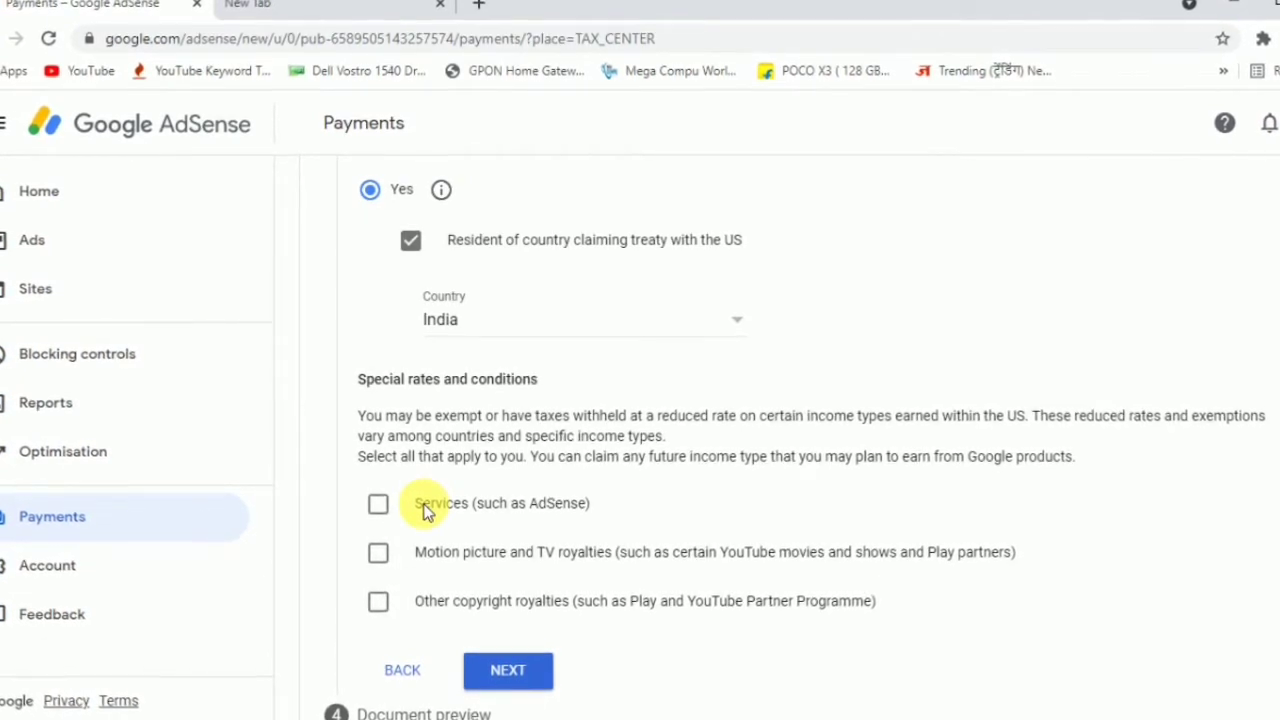
{"action": "left_click", "coordinate": [385, 496]}
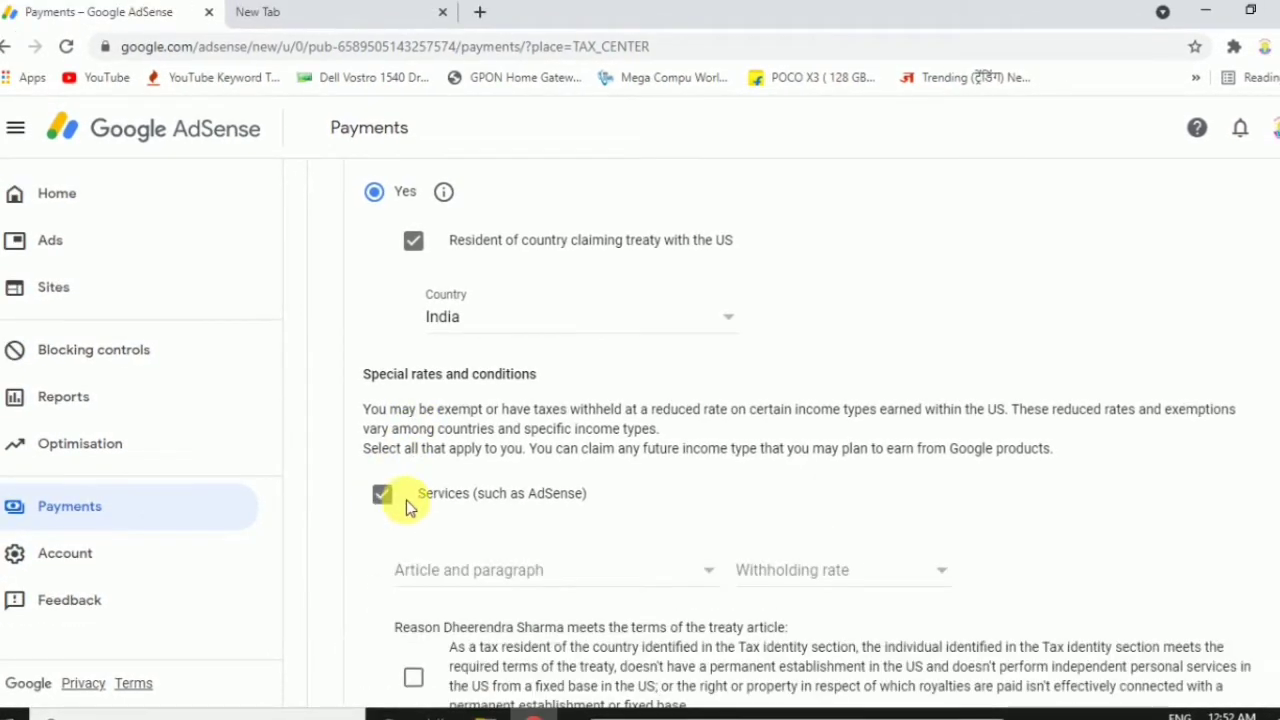
{"action": "left_click", "coordinate": [466, 573]}
{"action": "left_click", "coordinate": [745, 605]}
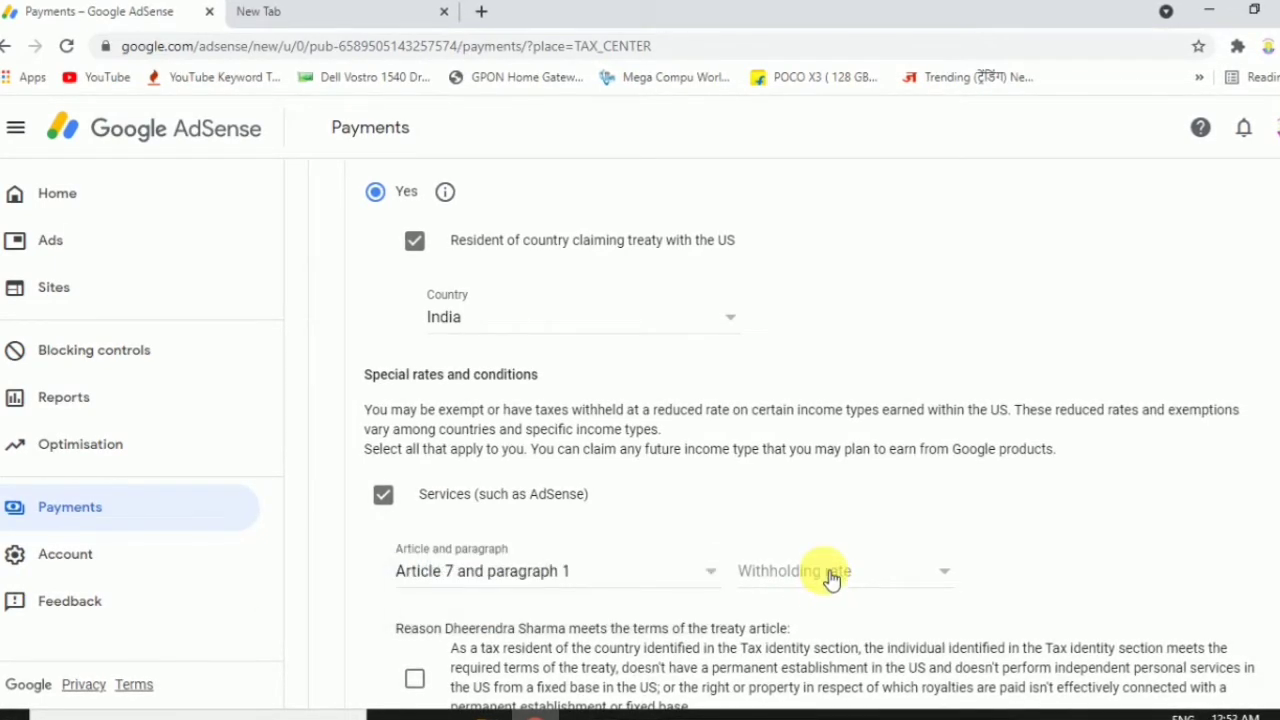
Step: Set the Services withholding rate to 0% (reduced treaty rate) and confirm the reason for meeting the treaty article's terms
{"action": "left_click", "coordinate": [829, 577]}
{"action": "left_click", "coordinate": [812, 605]}
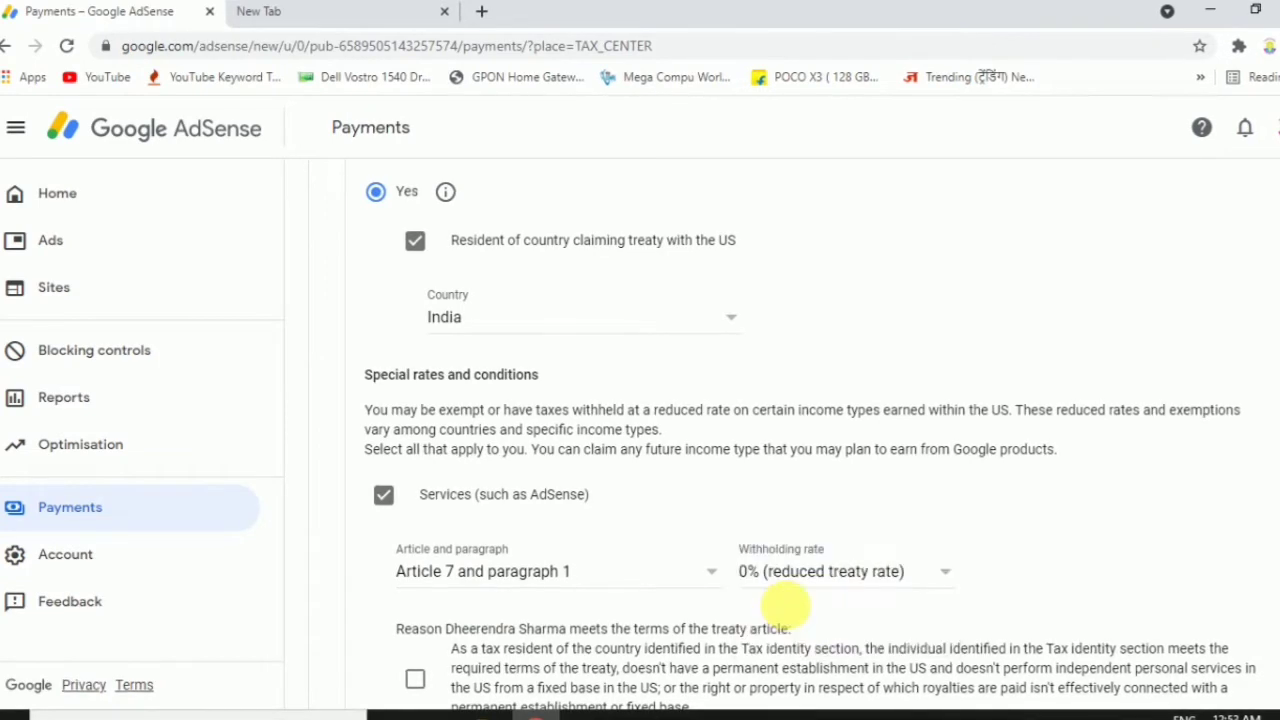
{"action": "scroll", "coordinate": [695, 588], "scroll_direction": "down", "scroll_amount": 1}
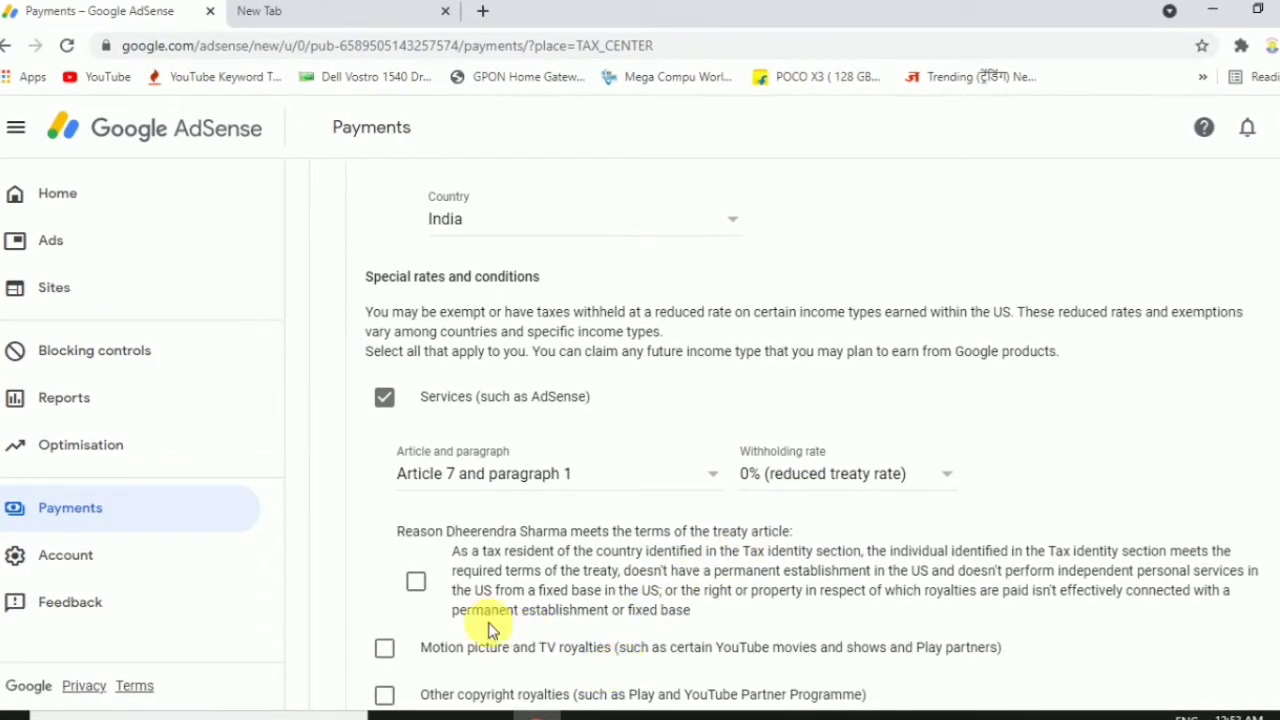
{"action": "left_click", "coordinate": [430, 589]}
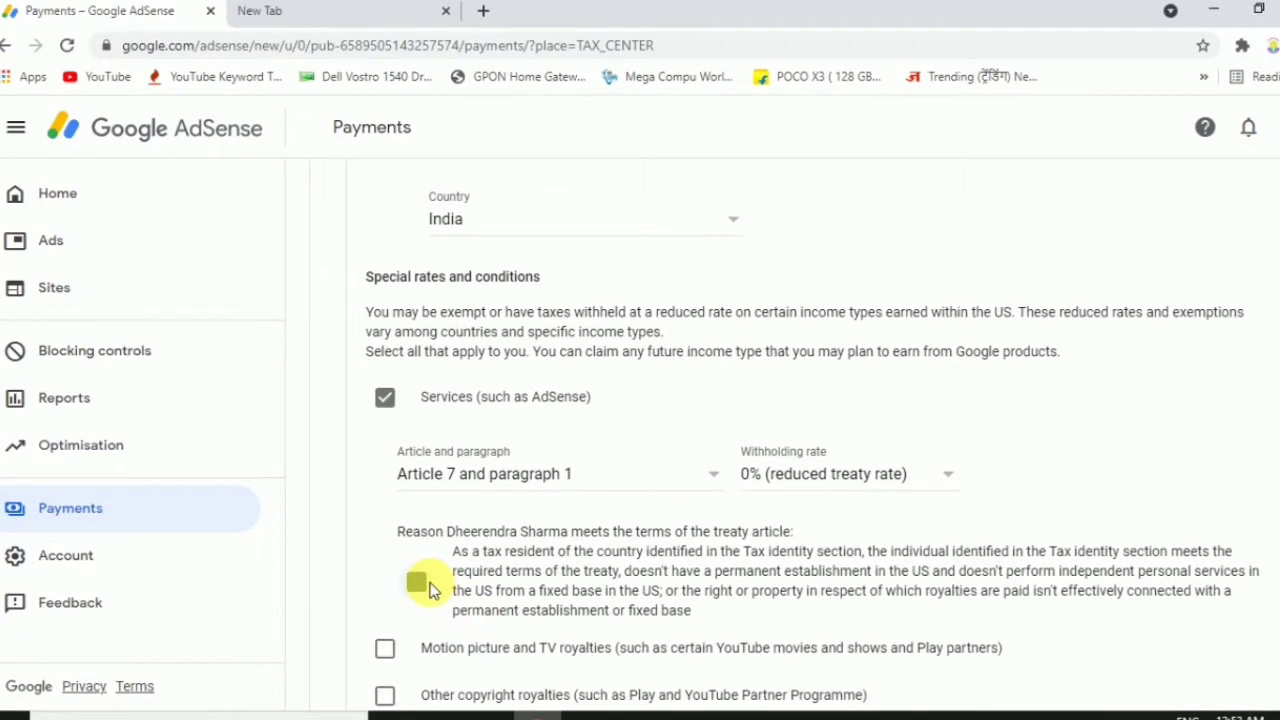
Step: Claim Motion picture and TV royalties under Article 12 and paragraph 2A II at 15% (reduced treaty rate), confirming the treaty reason
{"action": "scroll", "coordinate": [540, 568], "scroll_direction": "down", "scroll_amount": 1}
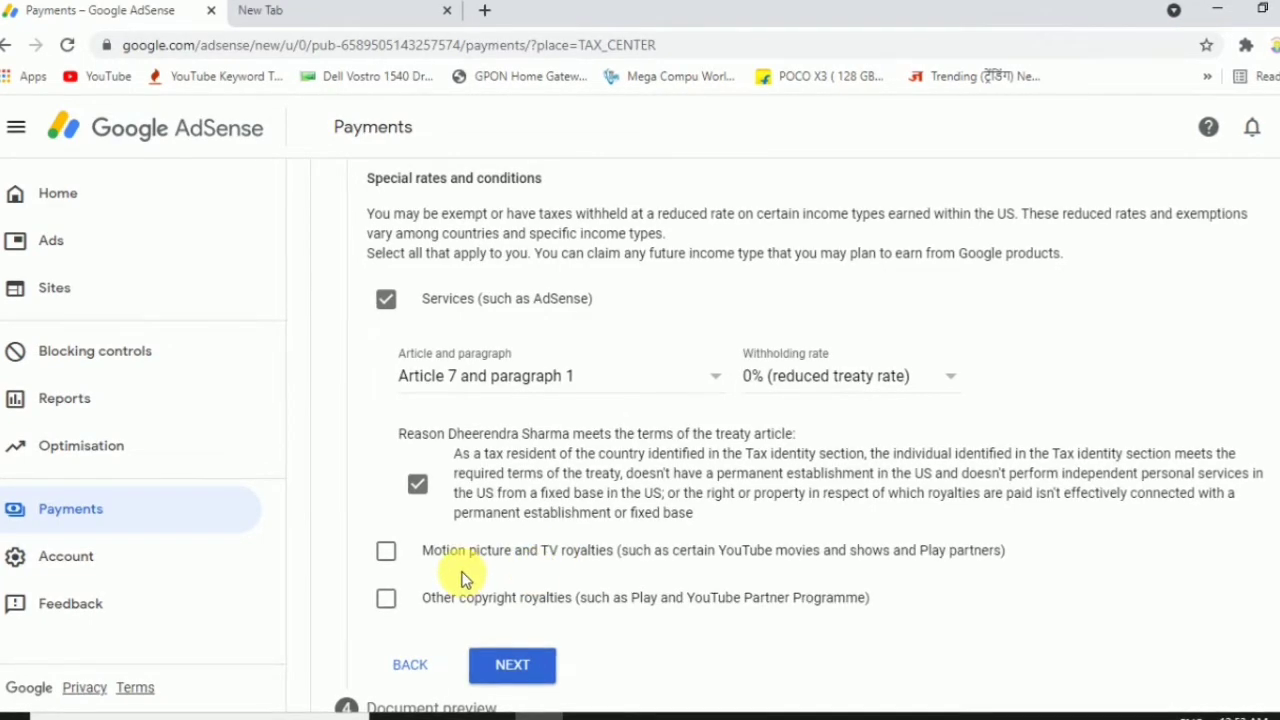
{"action": "left_click", "coordinate": [397, 556]}
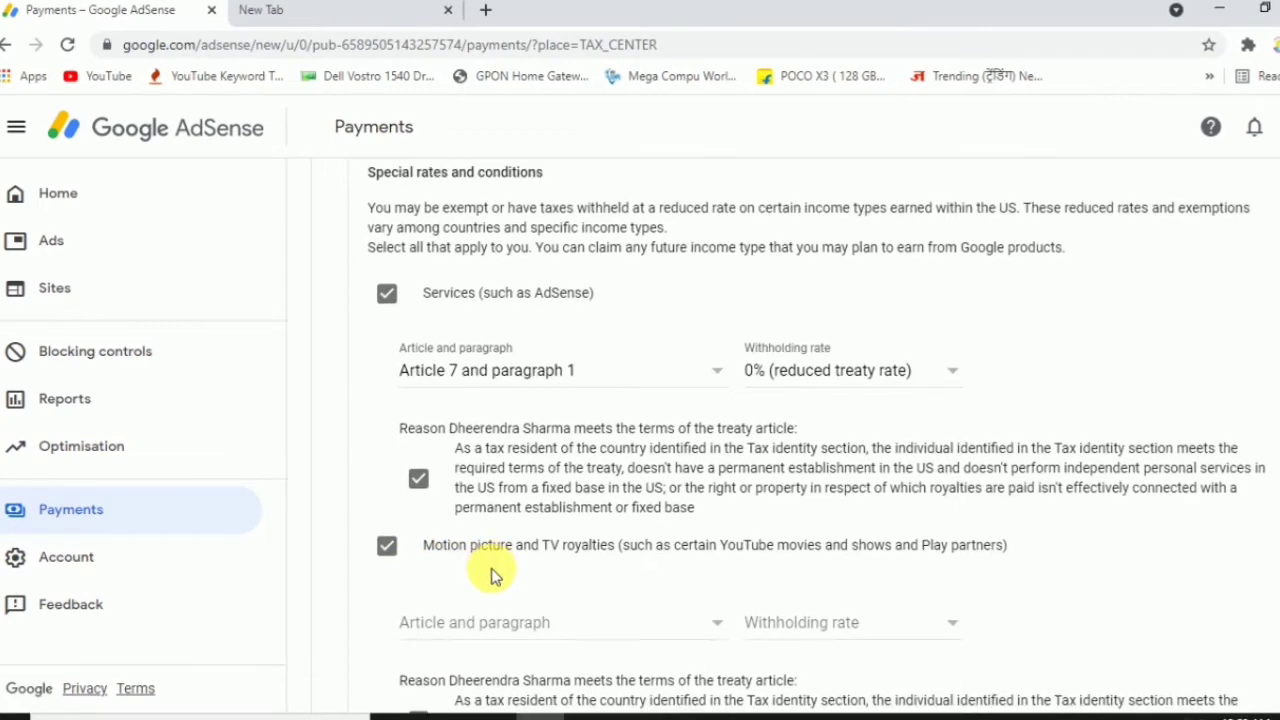
{"action": "scroll", "coordinate": [491, 568], "scroll_direction": "down", "scroll_amount": 1}
{"action": "left_click", "coordinate": [511, 527]}
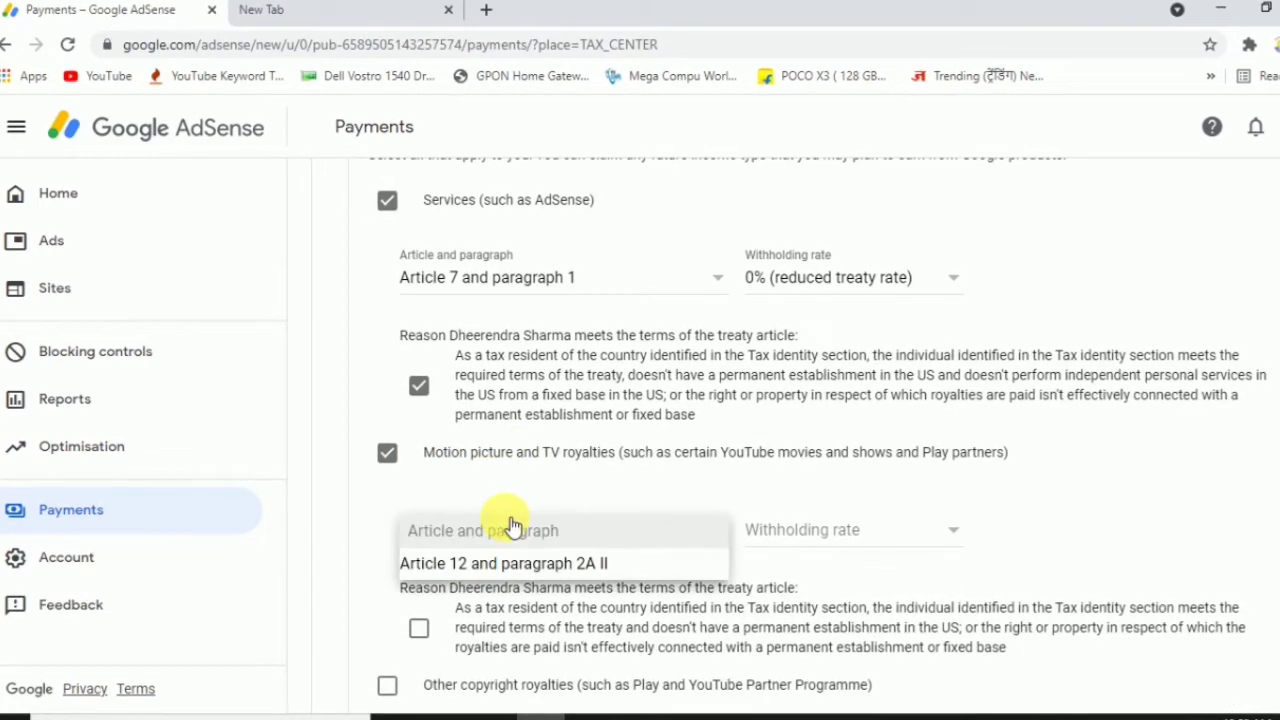
{"action": "left_click", "coordinate": [508, 563]}
{"action": "left_click", "coordinate": [822, 532]}
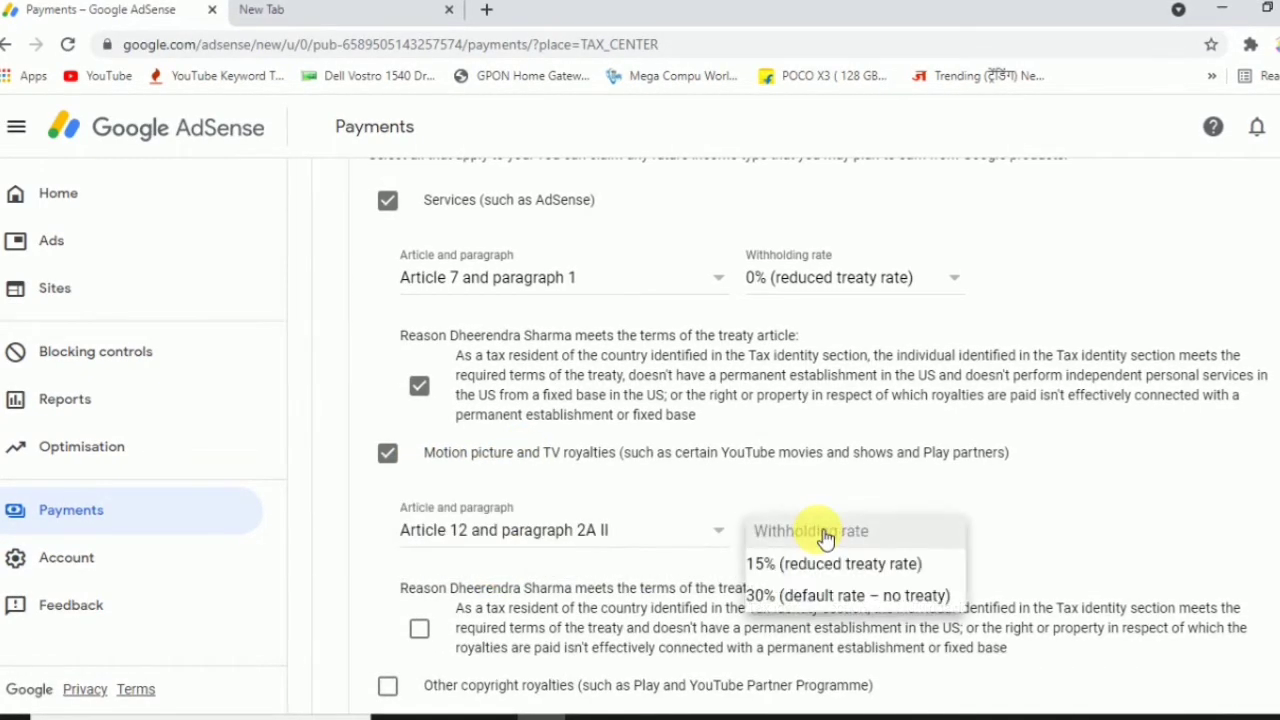
{"action": "left_click", "coordinate": [832, 563]}
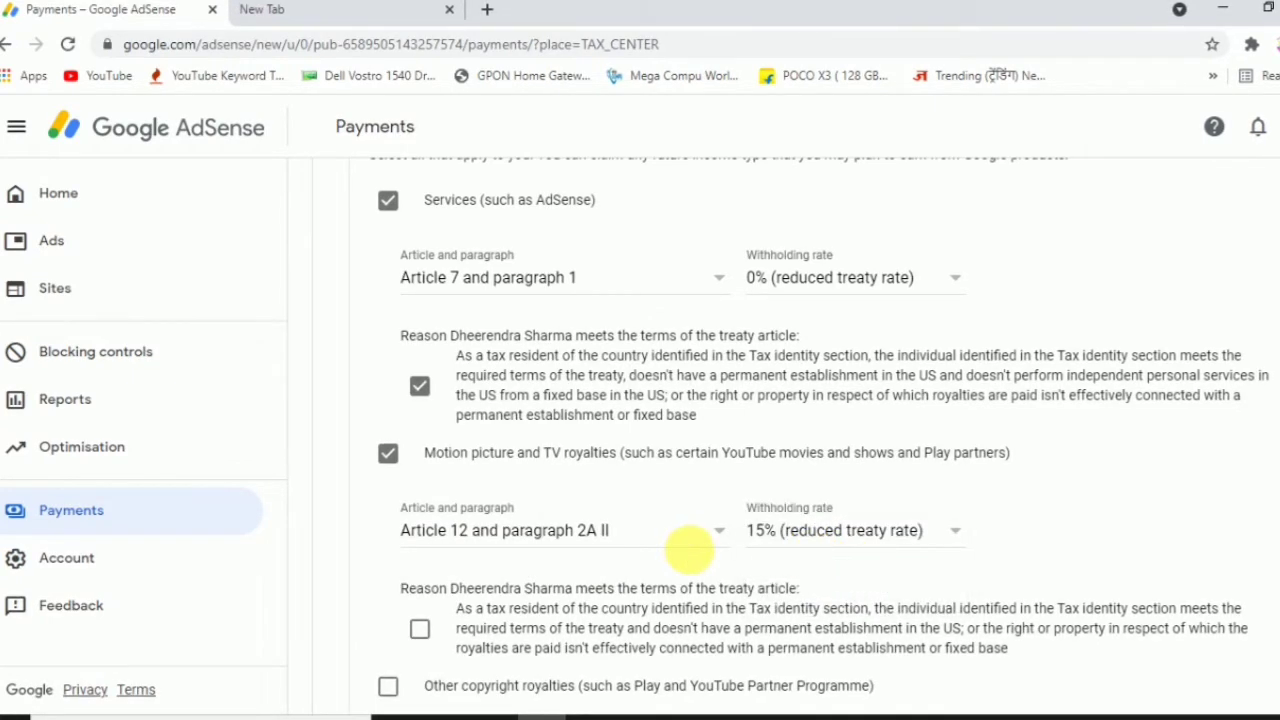
{"action": "scroll", "coordinate": [600, 530], "scroll_direction": "down", "scroll_amount": 1}
{"action": "left_click", "coordinate": [421, 530]}
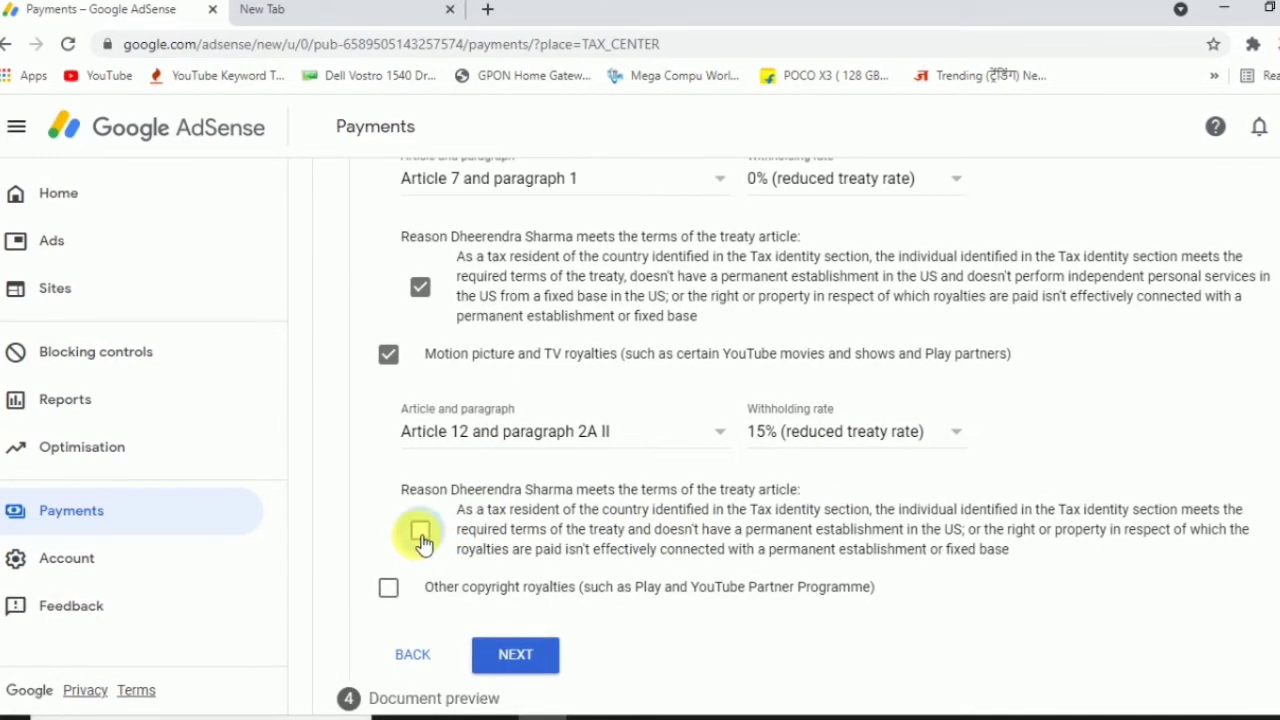
Step: Claim Other copyright royalties under Article 12 and paragraph 2A II at 15% (reduced treaty rate), confirm the reason, and continue to Document preview
{"action": "left_click", "coordinate": [430, 587]}
{"action": "scroll", "coordinate": [480, 570], "scroll_direction": "down", "scroll_amount": 2}
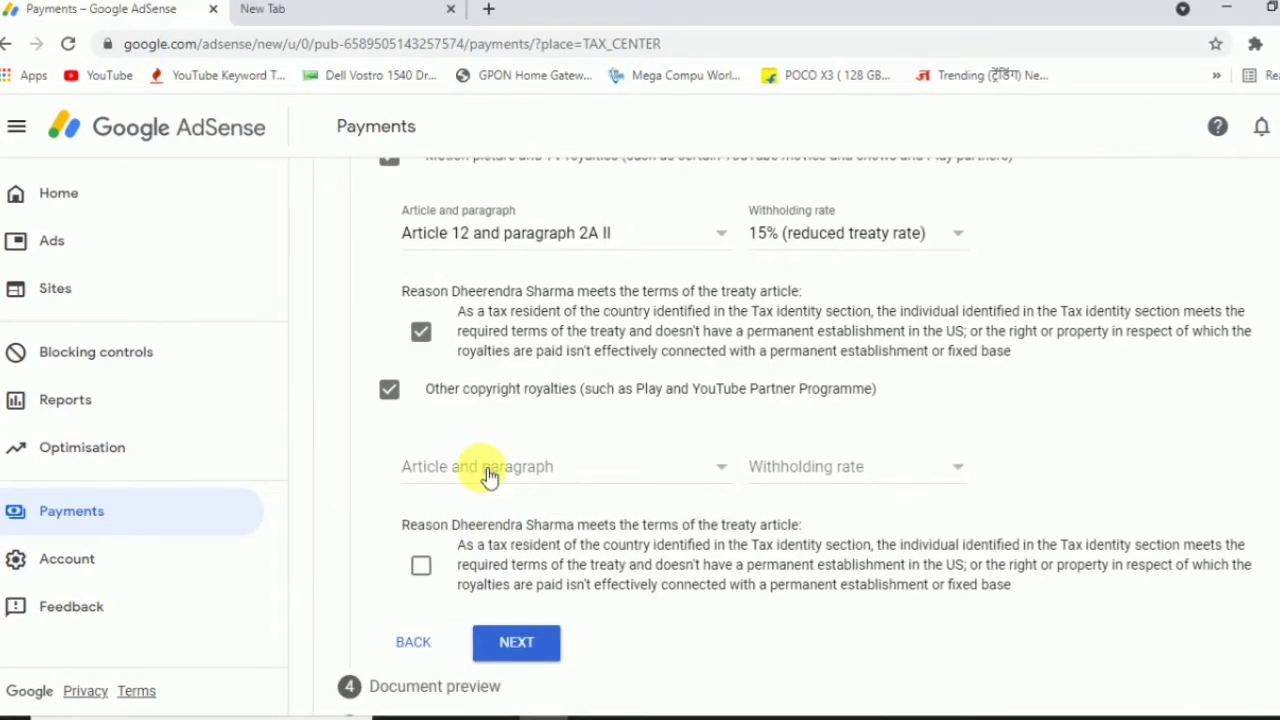
{"action": "left_click", "coordinate": [487, 476]}
{"action": "left_click", "coordinate": [486, 497]}
{"action": "left_click", "coordinate": [853, 480]}
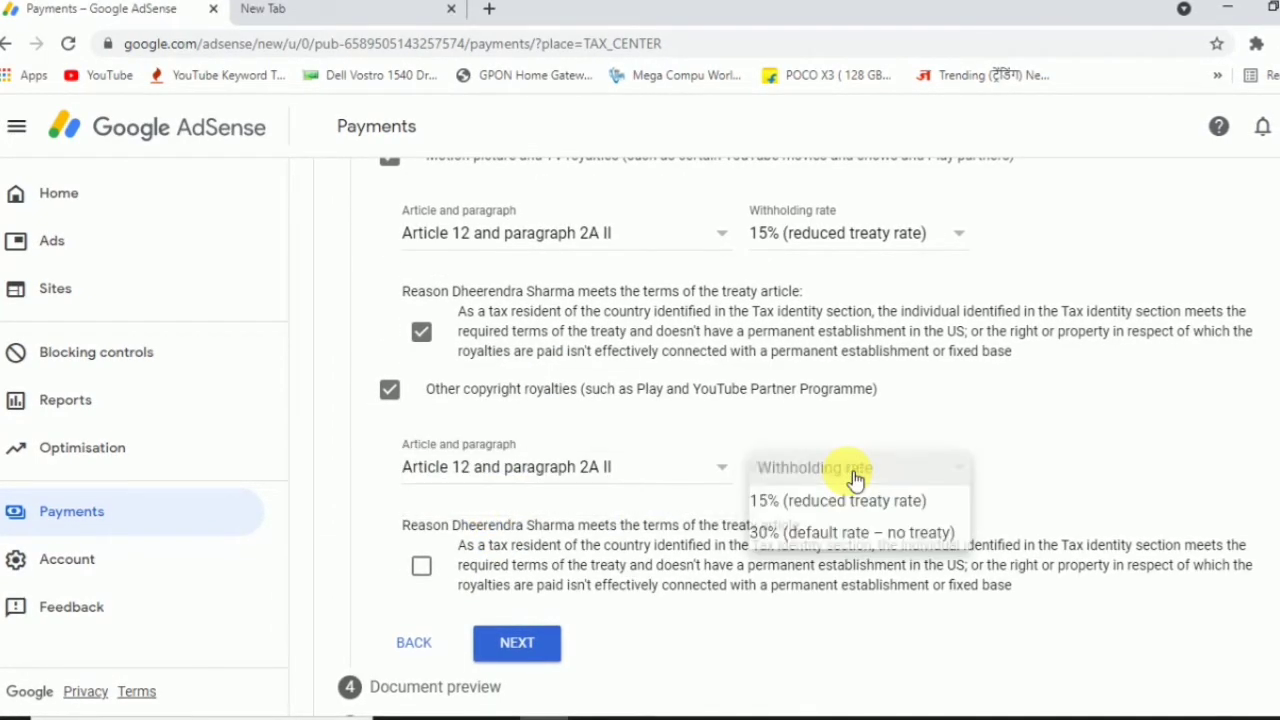
{"action": "left_click", "coordinate": [846, 513]}
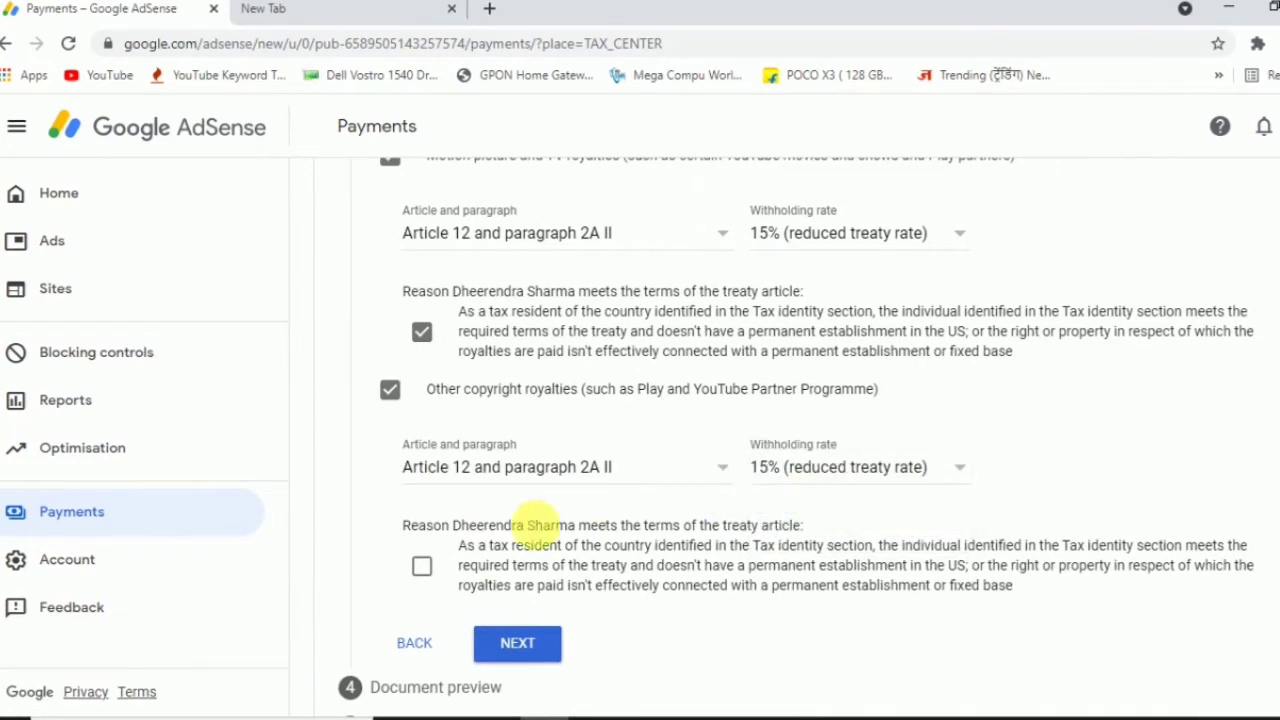
{"action": "left_click", "coordinate": [424, 570]}
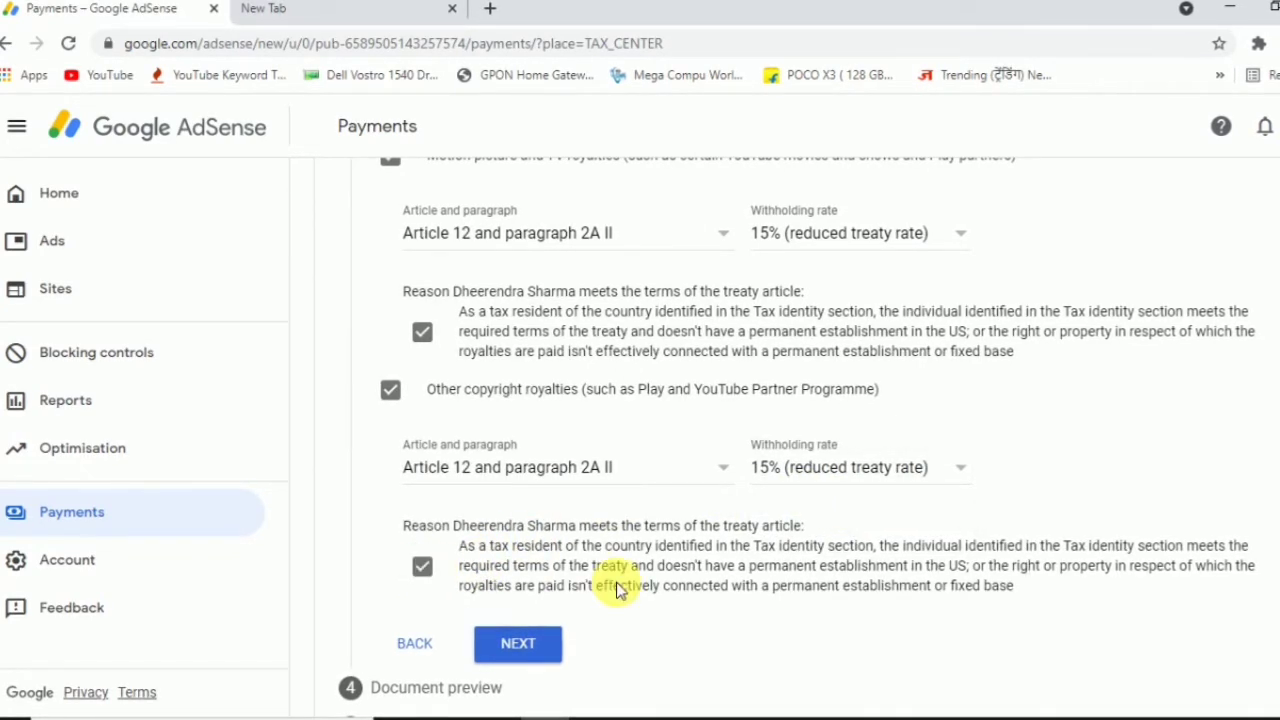
{"action": "left_click", "coordinate": [540, 644]}
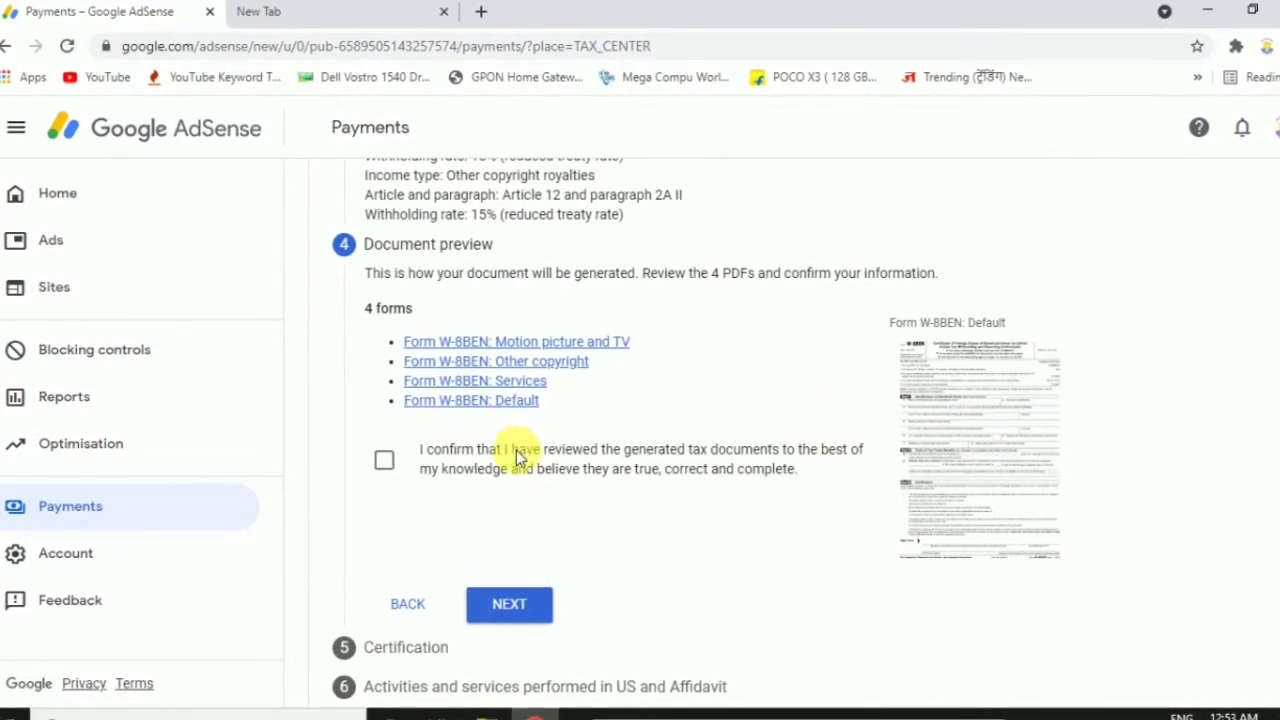
Step: Confirm that the generated tax documents have been reviewed and continue to the Certification section
{"action": "left_click", "coordinate": [386, 462]}
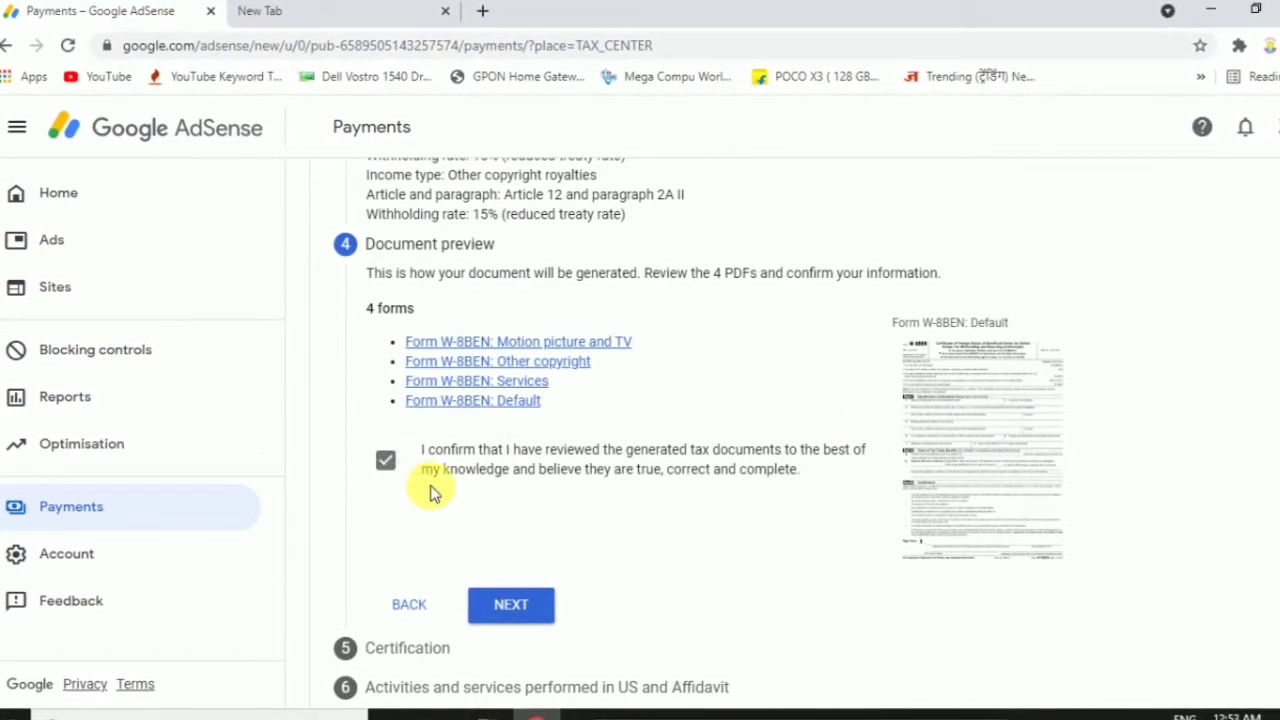
{"action": "left_click", "coordinate": [531, 608]}
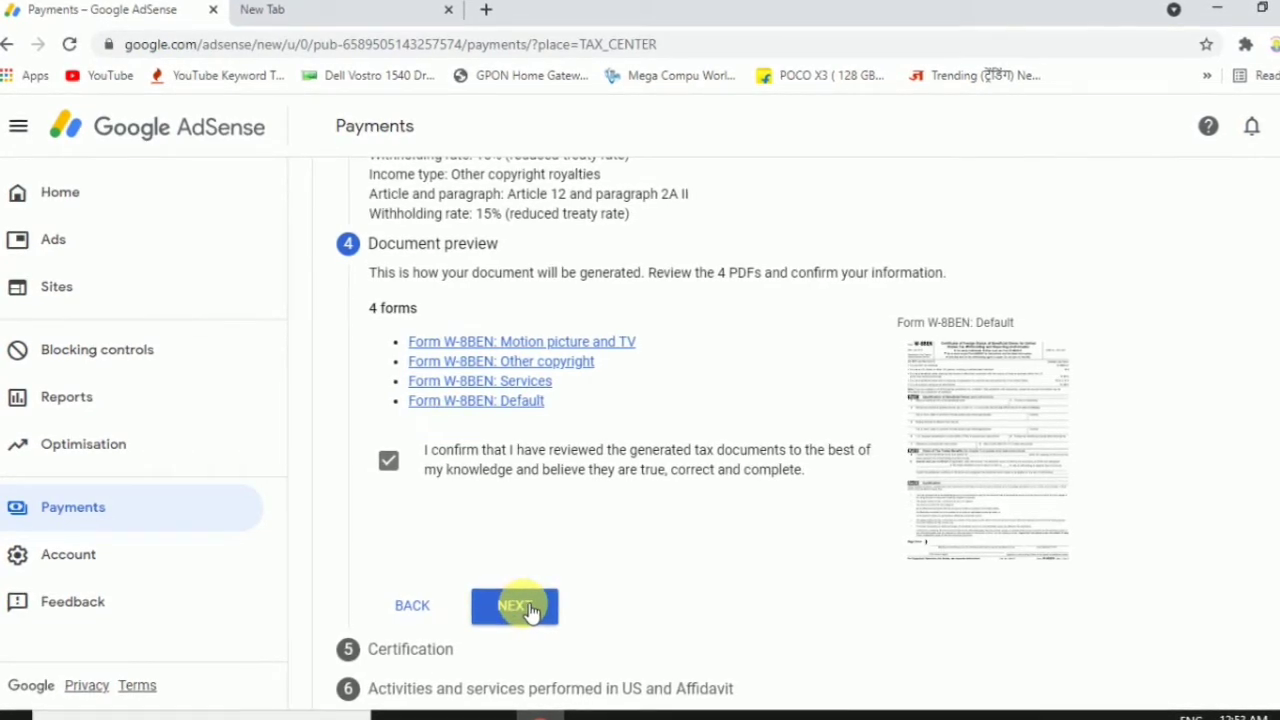
{"action": "left_click", "coordinate": [531, 608]}
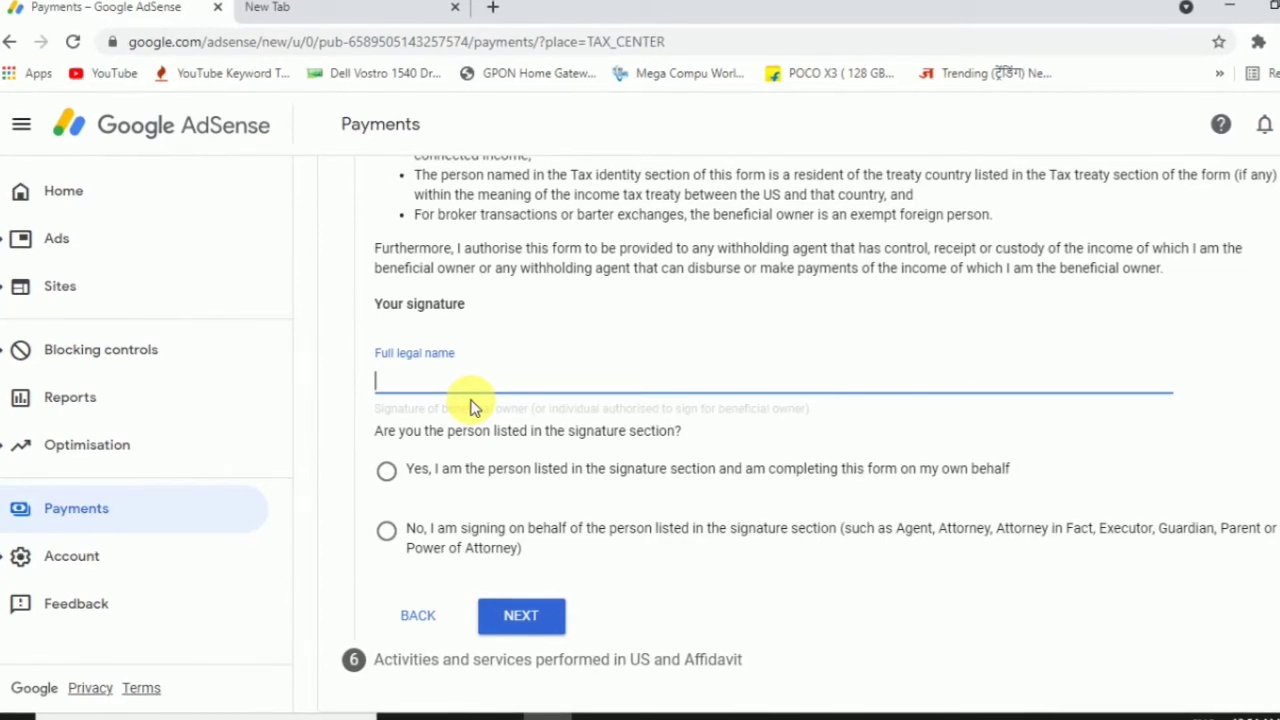
Step: Sign the certification with the full legal name, declare completing the form on one's own behalf, and continue to the next section
{"action": "type", "text": "Dheerendra Sharma"}
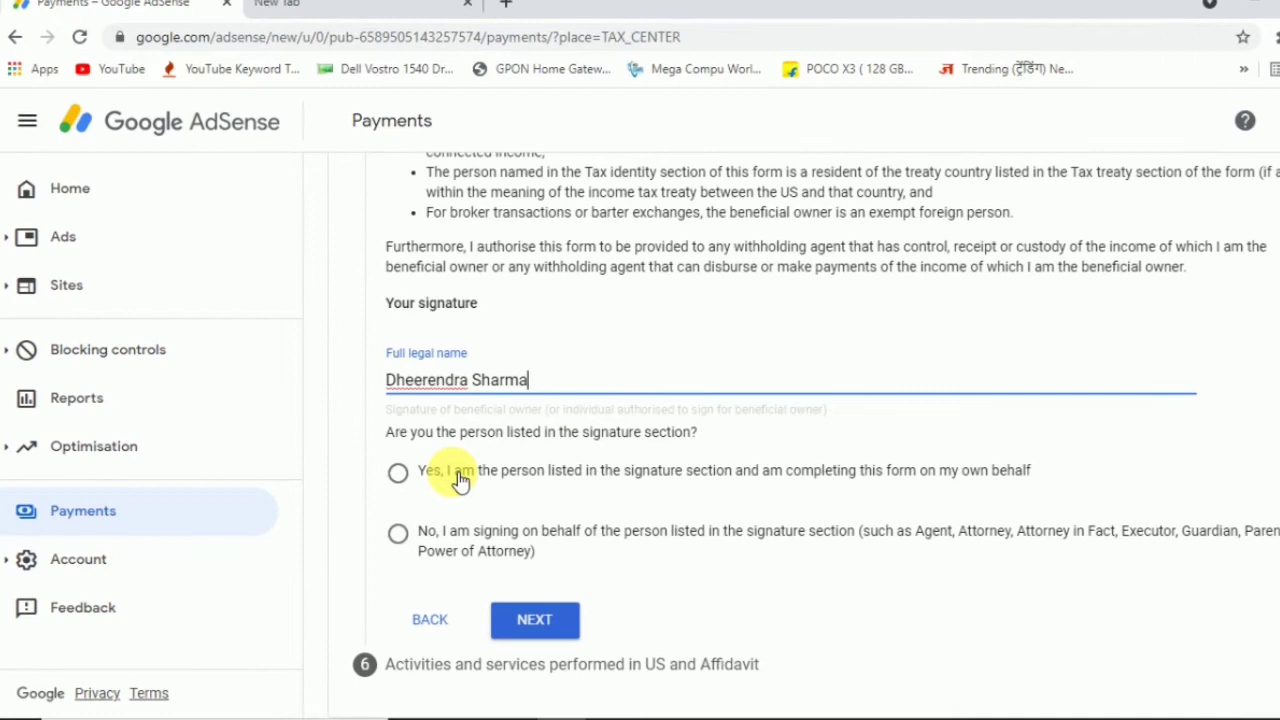
{"action": "left_click", "coordinate": [460, 480]}
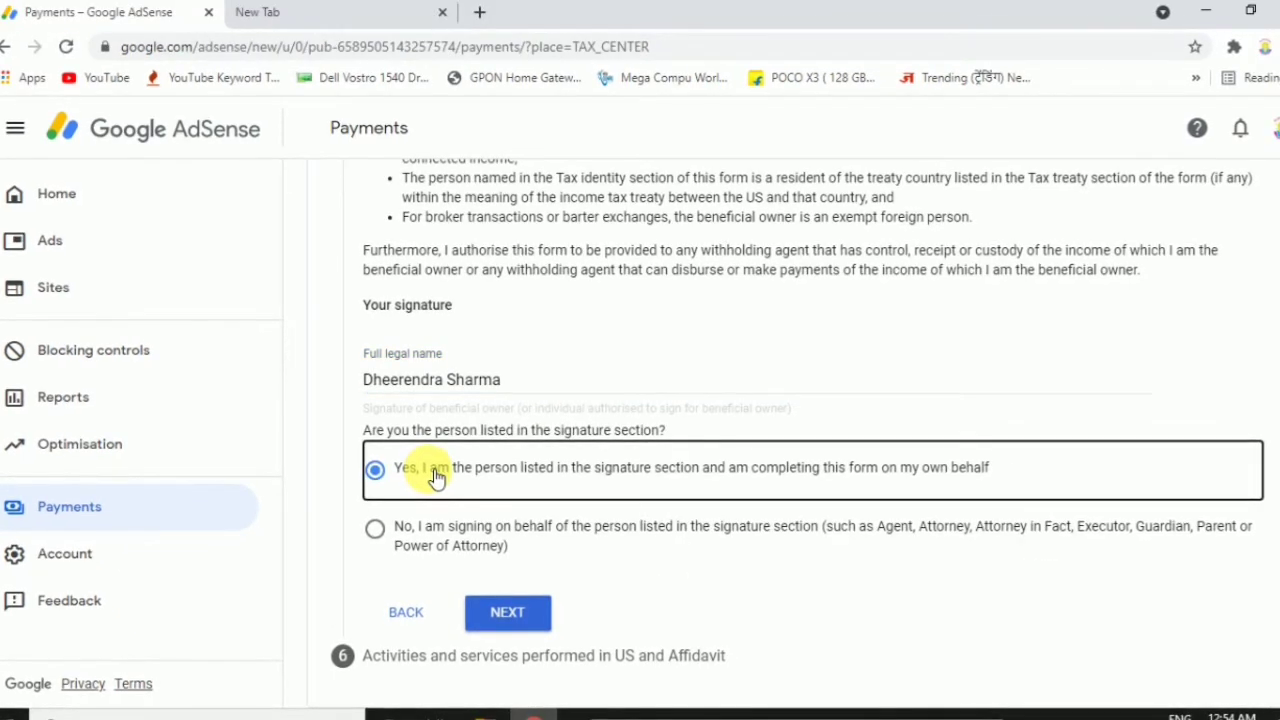
{"action": "left_click", "coordinate": [500, 614]}
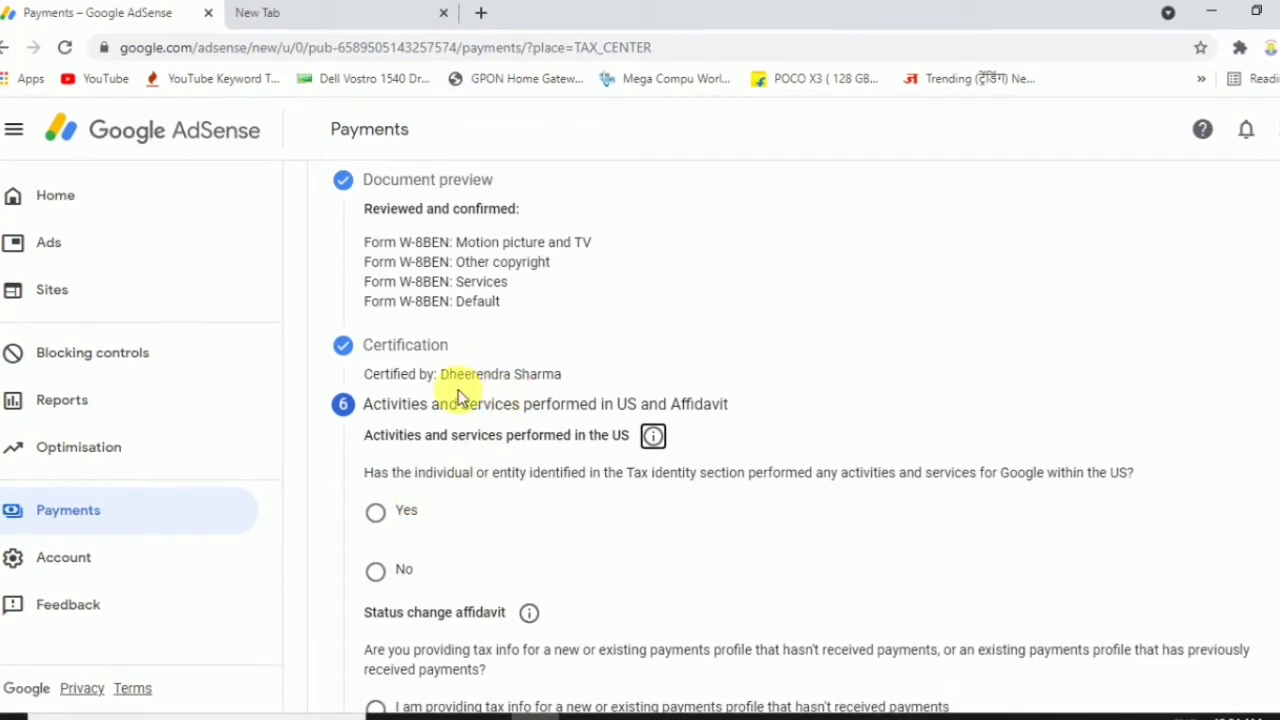
Step: Answer No to activities and services performed within the US and certify that services are performed solely outside the US
{"action": "scroll", "coordinate": [535, 385], "scroll_direction": "down", "scroll_amount": 2}
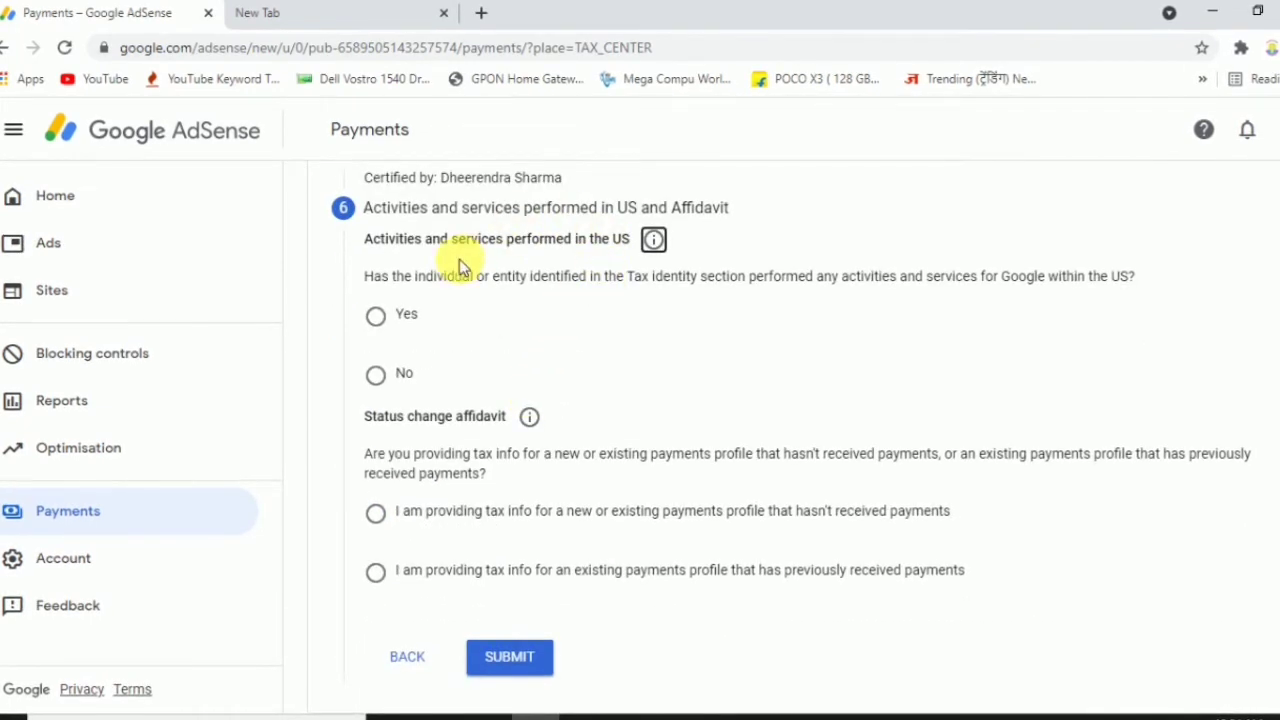
{"action": "left_click", "coordinate": [403, 375]}
{"action": "left_click", "coordinate": [404, 432]}
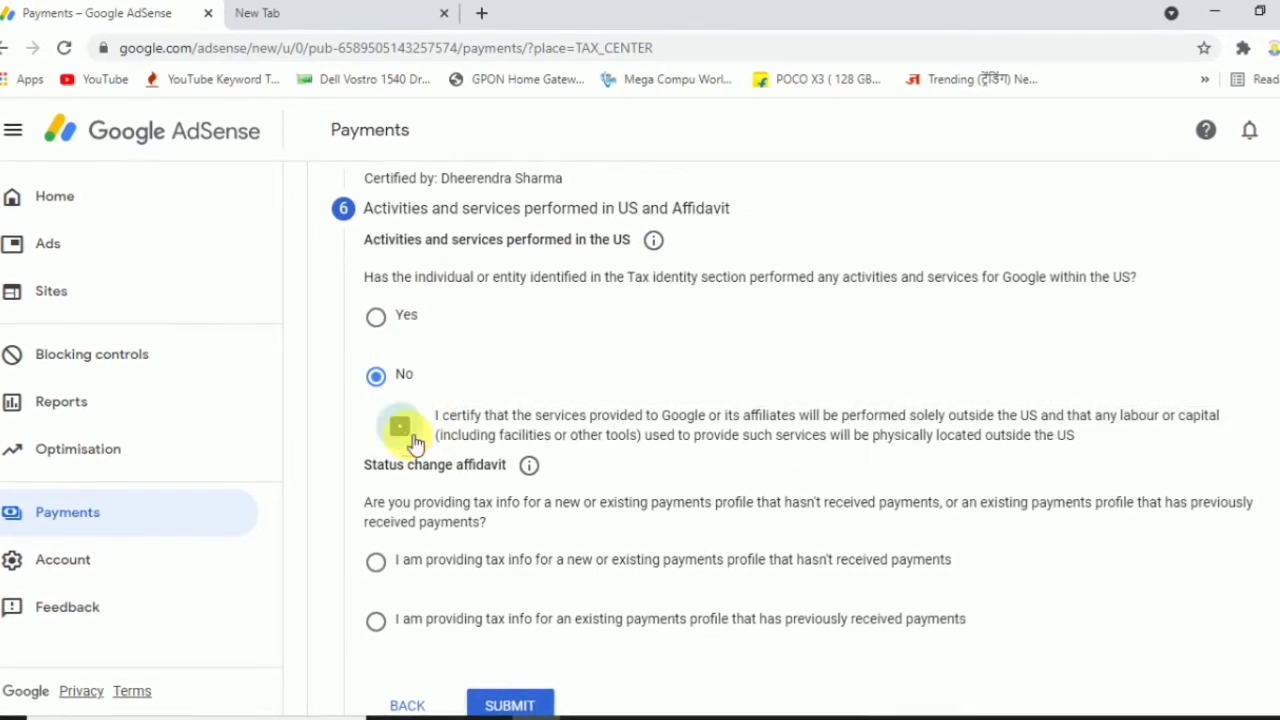
Step: In the status change affidavit, choose the existing payments profile that has previously received payments and accept the declaration under penalties of perjury
{"action": "scroll", "coordinate": [492, 460], "scroll_direction": "down", "scroll_amount": 1}
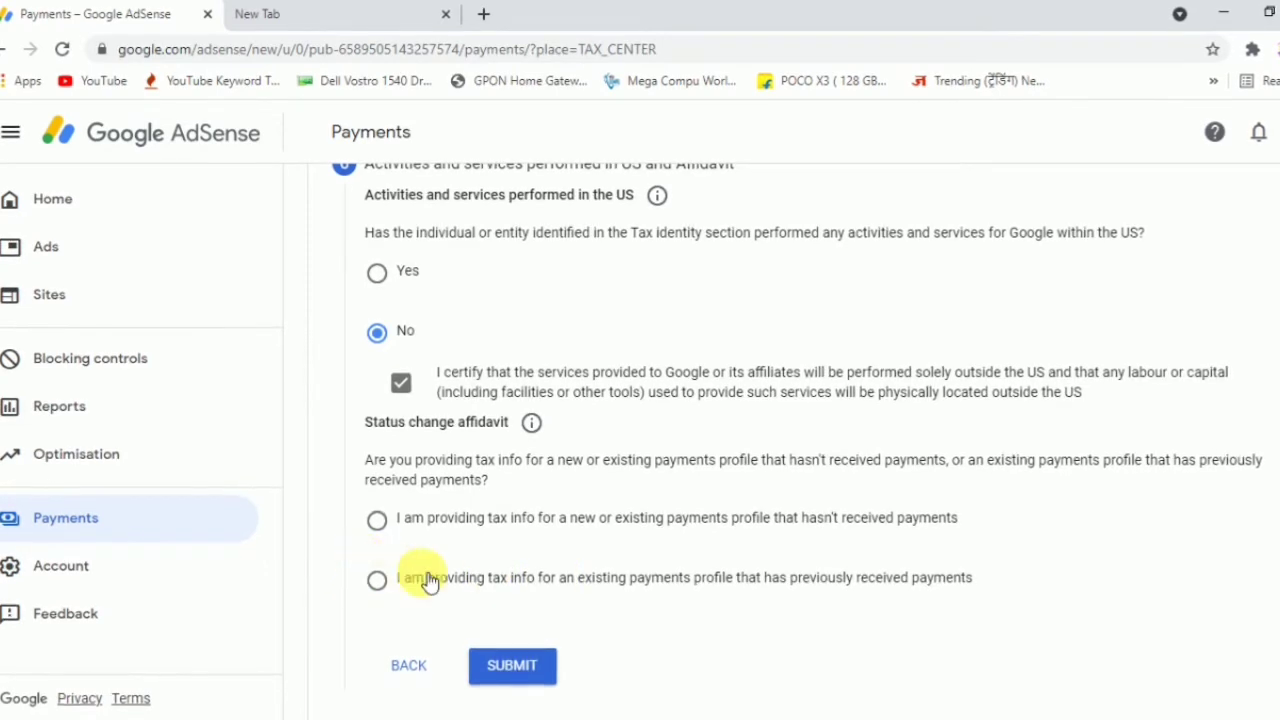
{"action": "left_click_drag", "start_coordinate": [428, 582], "coordinate": [738, 610]}
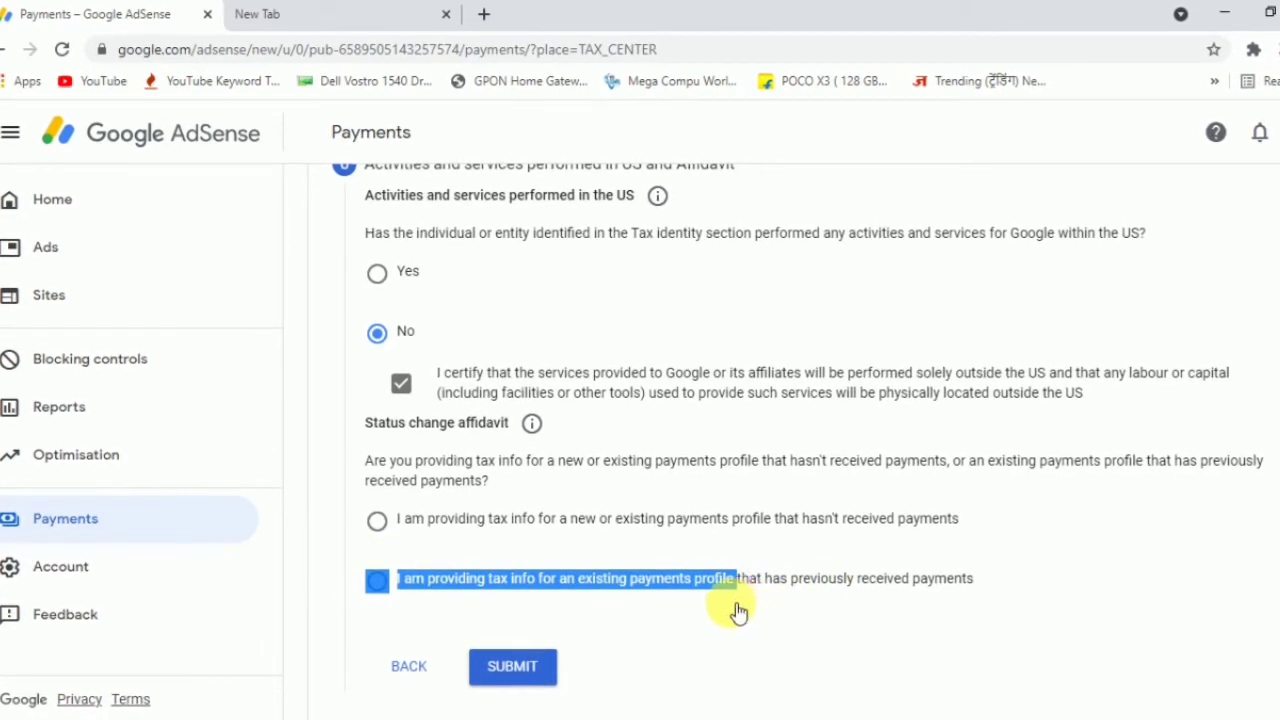
{"action": "left_click", "coordinate": [318, 577]}
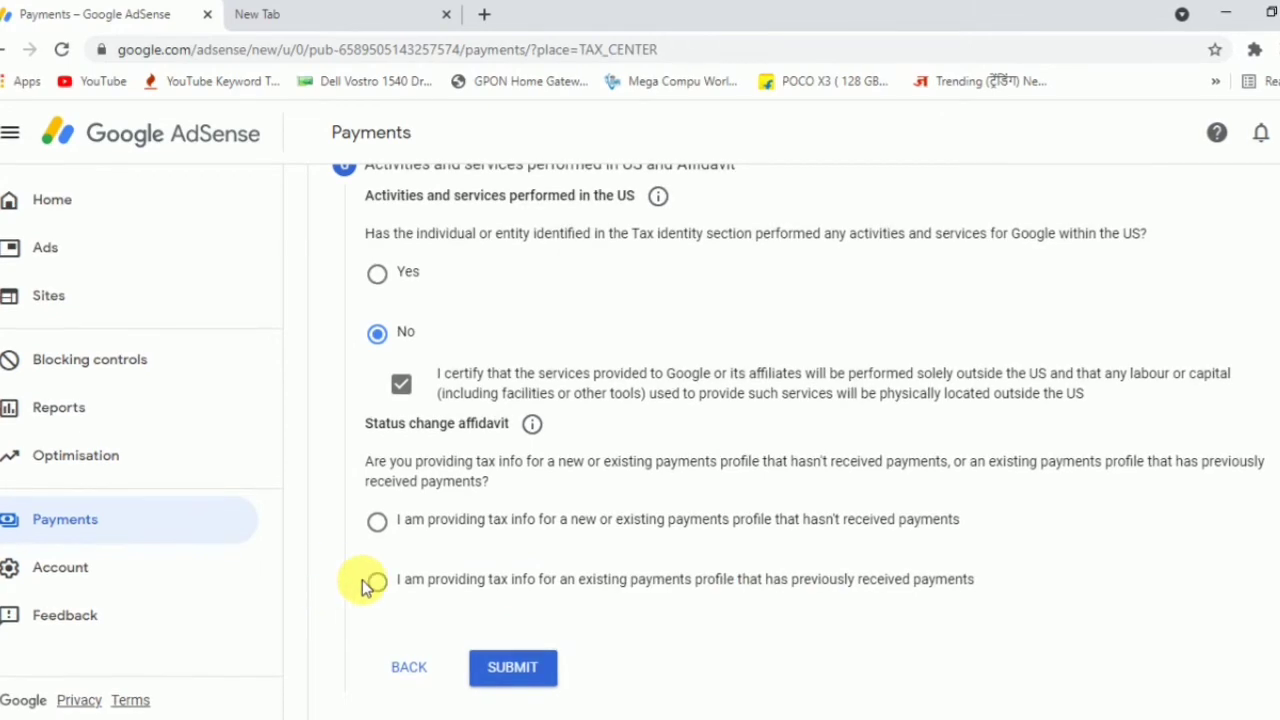
{"action": "left_click", "coordinate": [430, 585]}
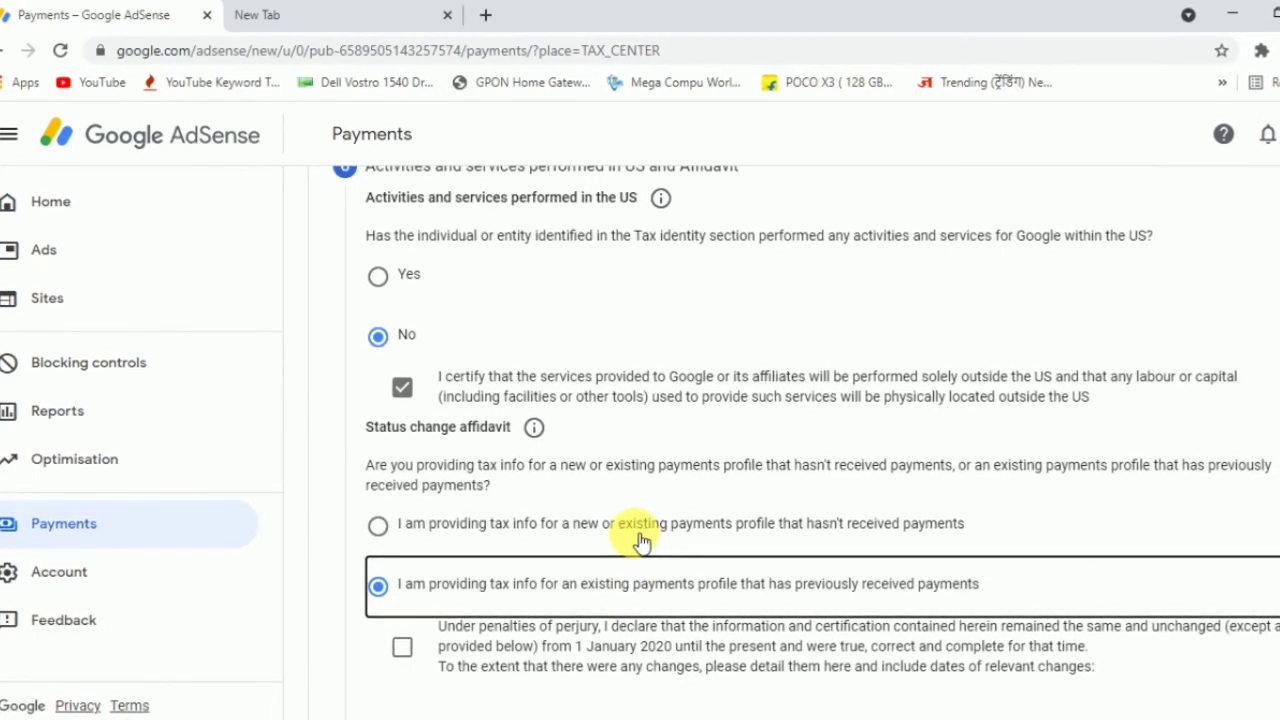
{"action": "scroll", "coordinate": [500, 538], "scroll_direction": "down", "scroll_amount": 1}
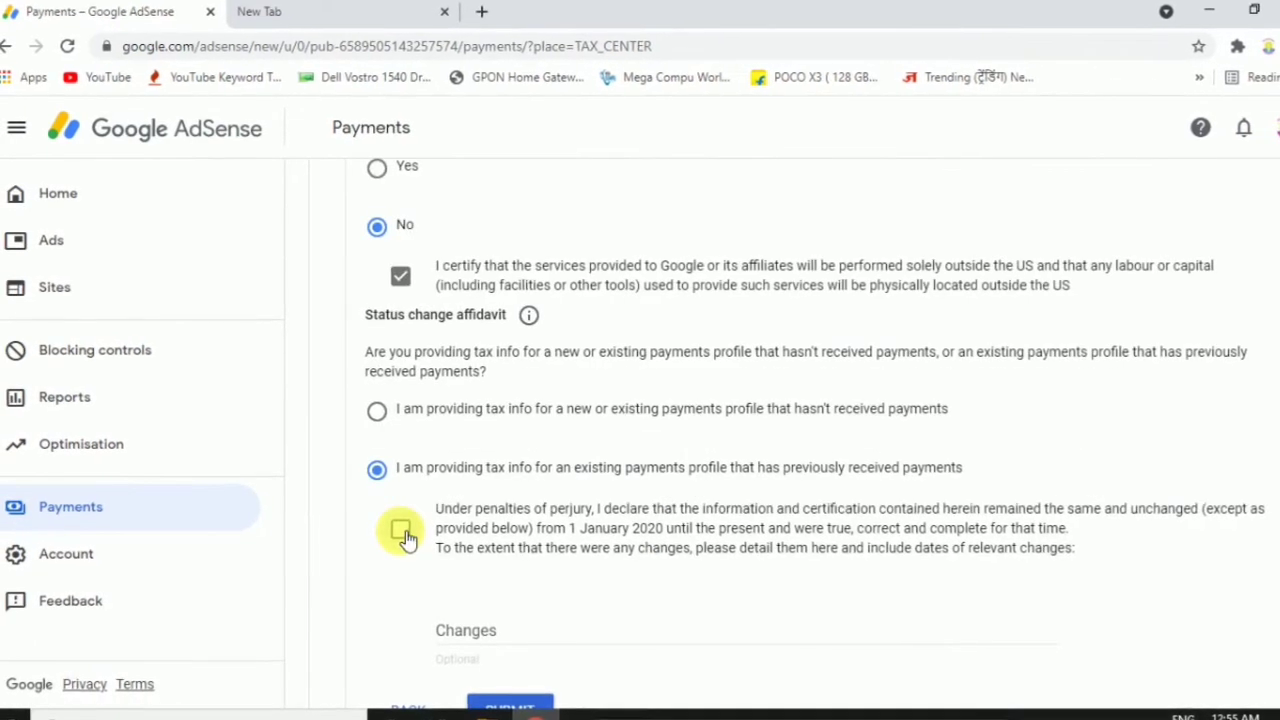
{"action": "left_click", "coordinate": [401, 532]}
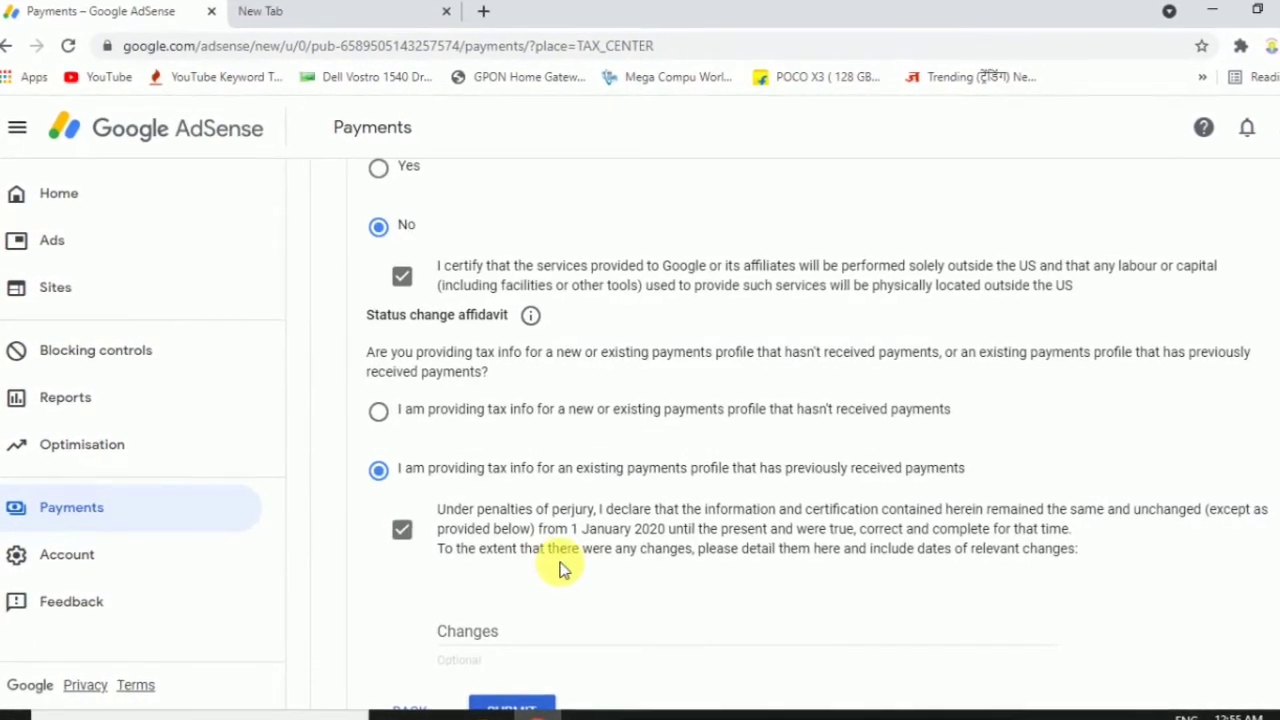
{"action": "scroll", "coordinate": [557, 563], "scroll_direction": "down", "scroll_amount": 1}
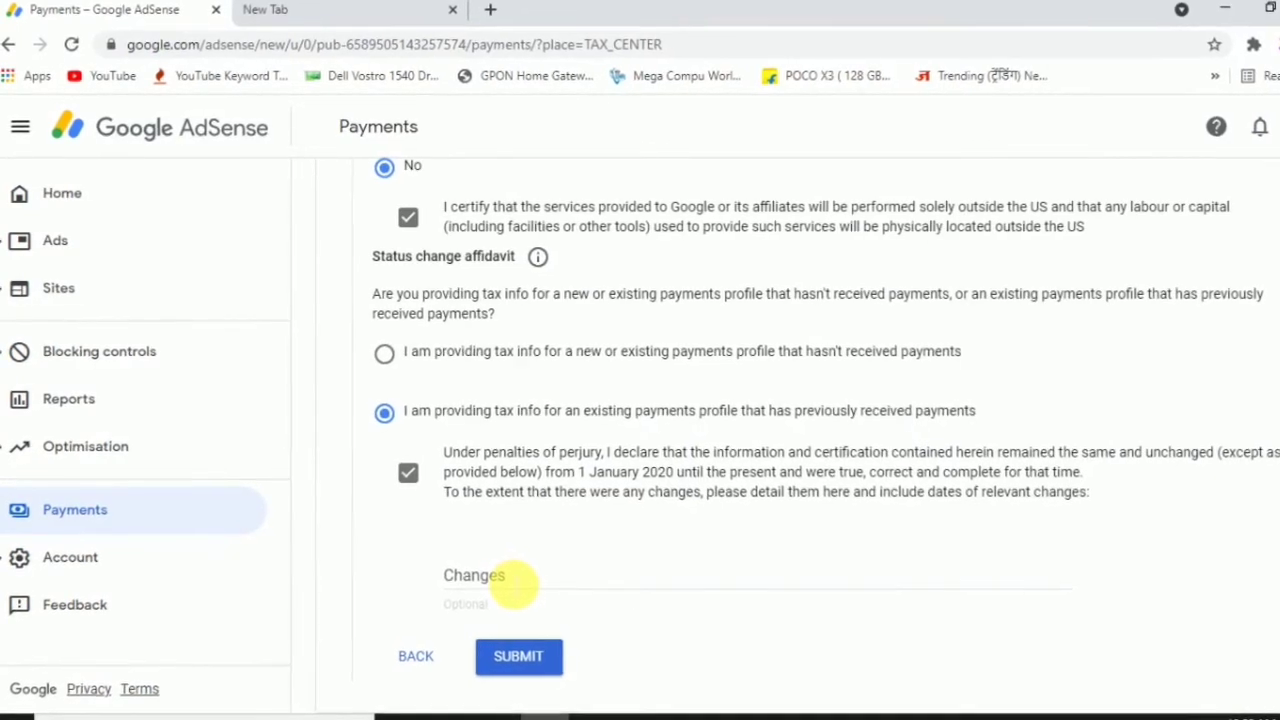